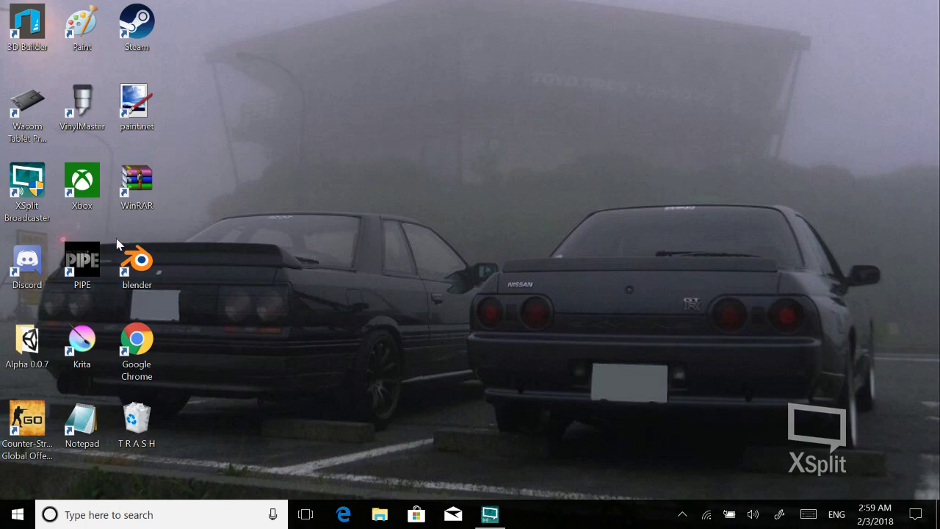
Launch Blender from its desktop shortcut.
double_click(139, 262)
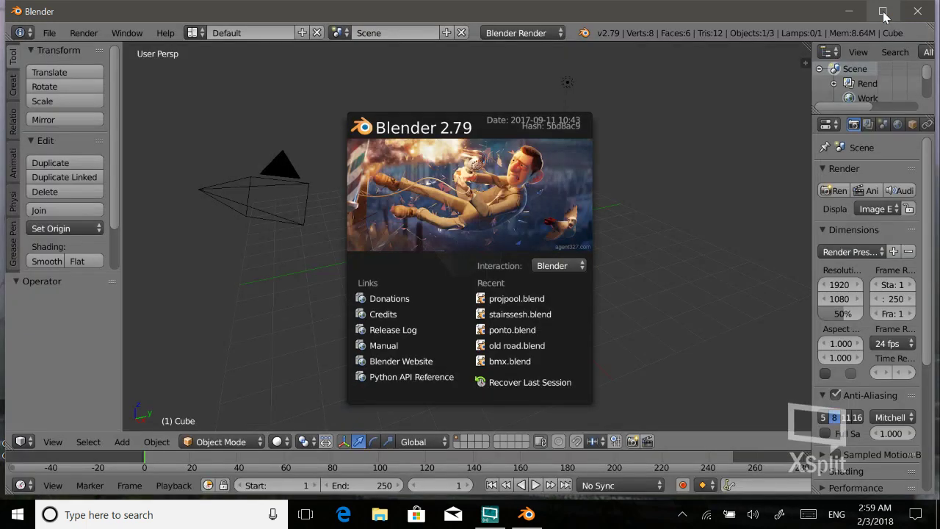
Maximize Blender, close the splash, and frame the default cube, leaving its size unchanged.
click(884, 12)
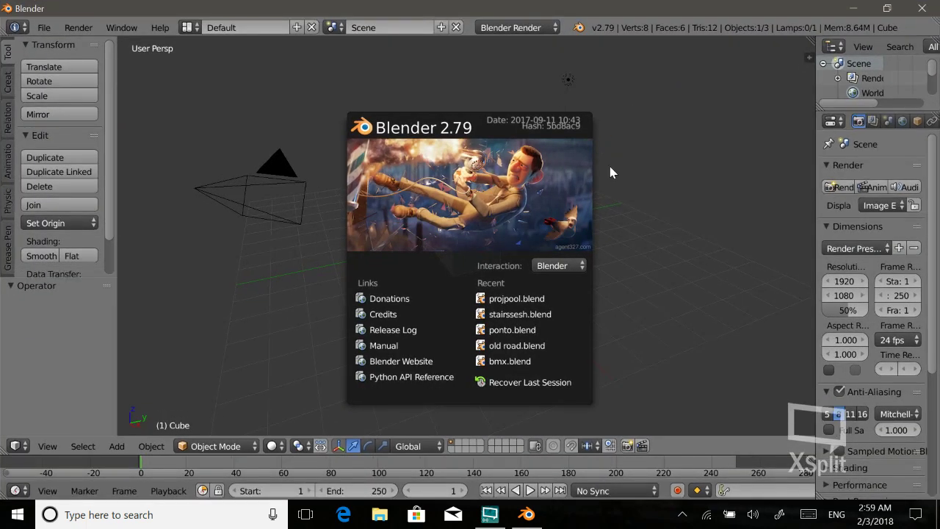
click(291, 242)
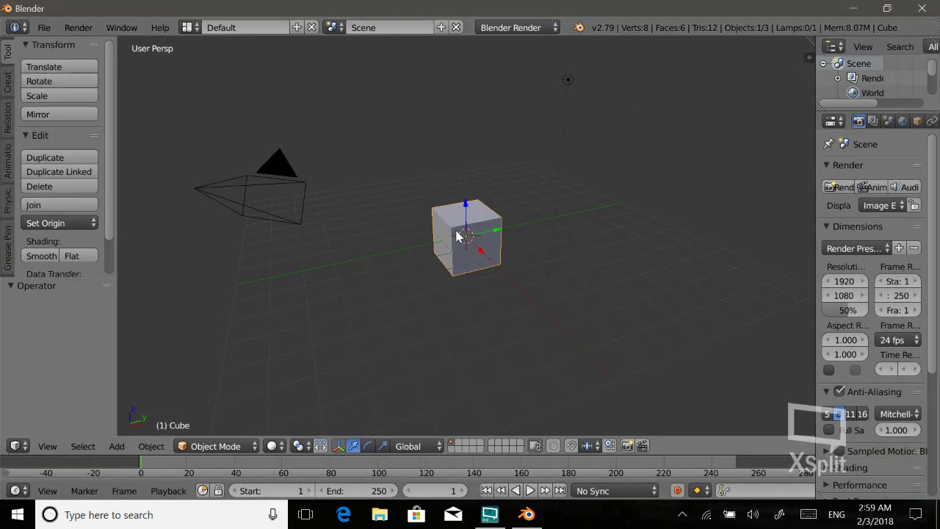
middle_drag(508, 216, 483, 214)
scroll(542, 210, up, 1)
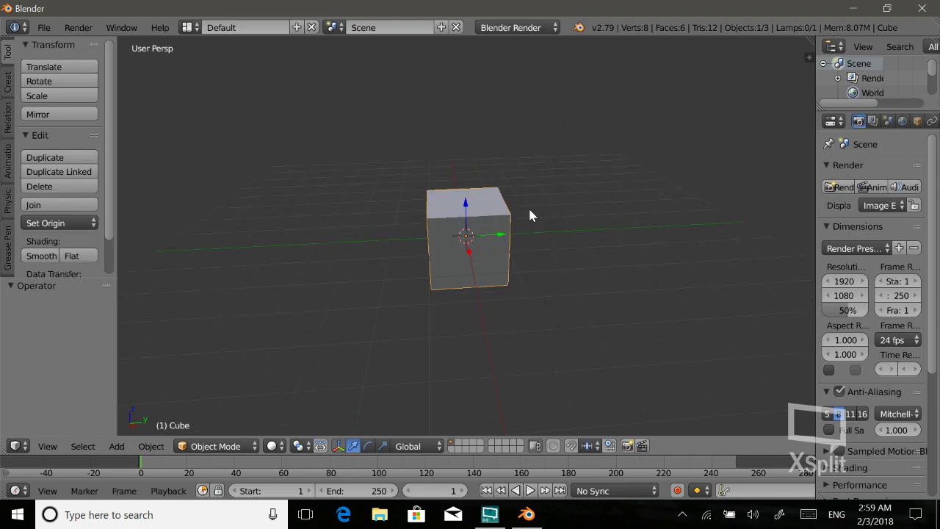
scroll(529, 208, up, 3)
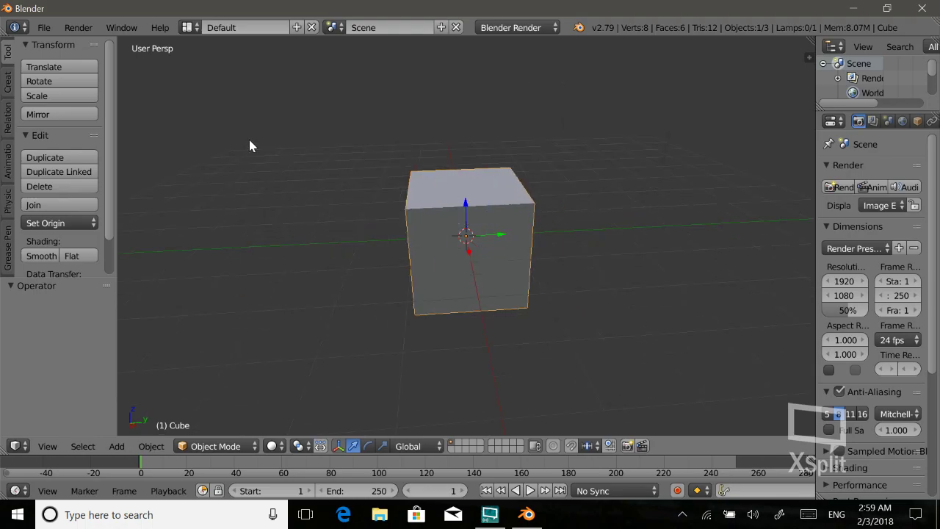
click(59, 95)
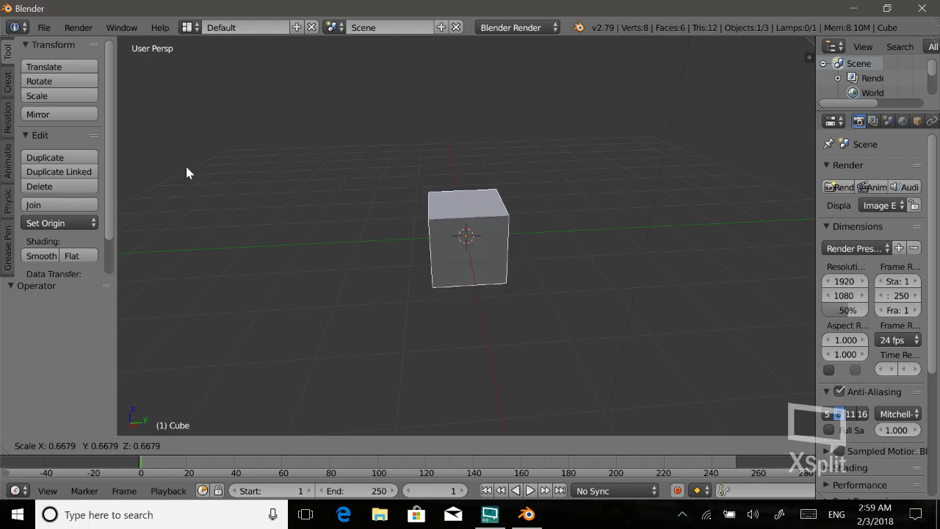
click(63, 90)
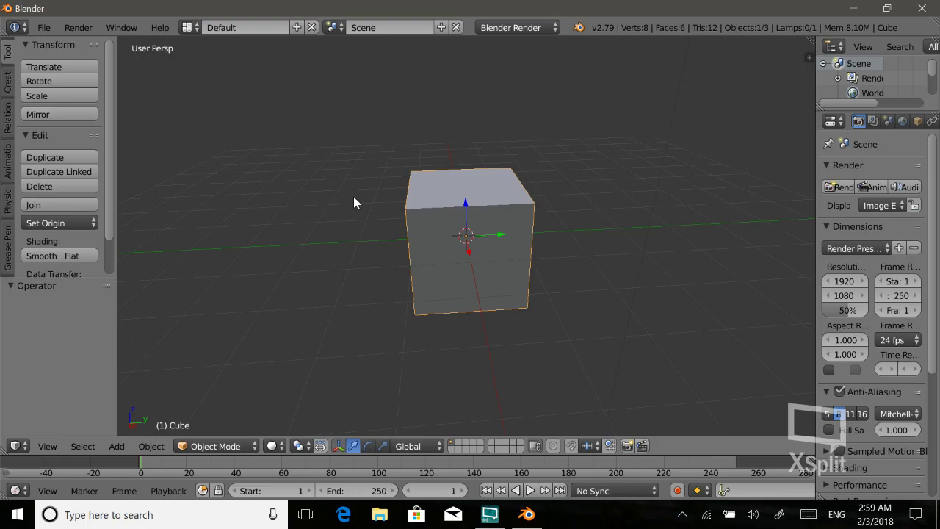
In Edit Mode with face select, push one side face of the cube inward along X.
key(Tab)
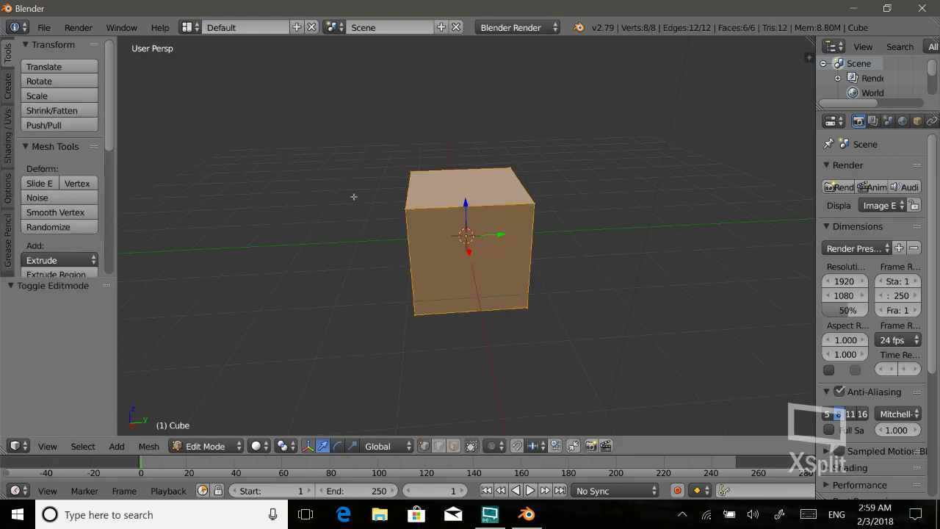
click(453, 446)
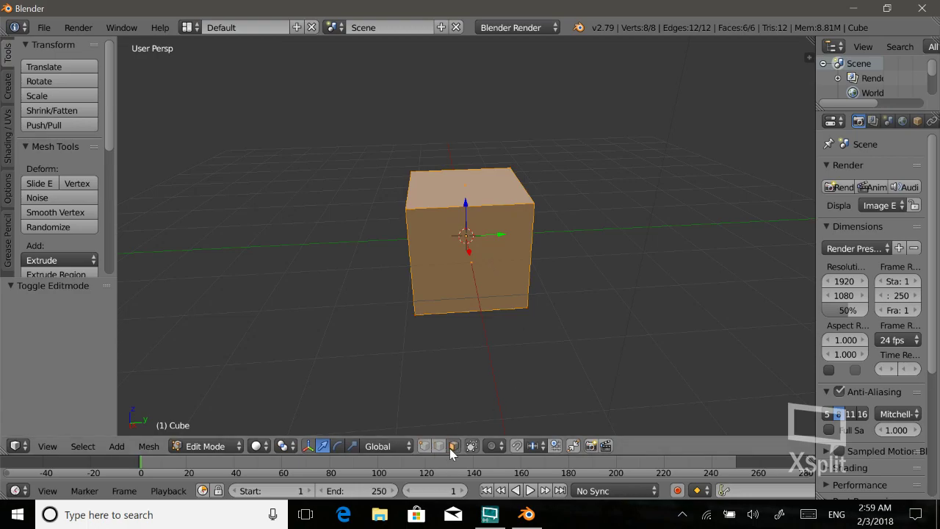
right_click(484, 276)
mouse_move(550, 251)
middle_down()
mouse_move(436, 281)
mouse_move(439, 154)
middle_up()
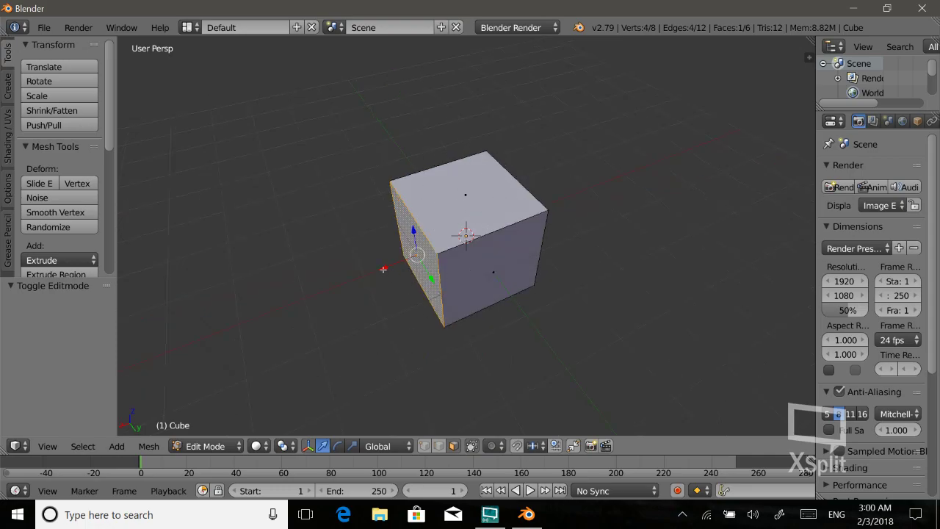
key(g)
key(x)
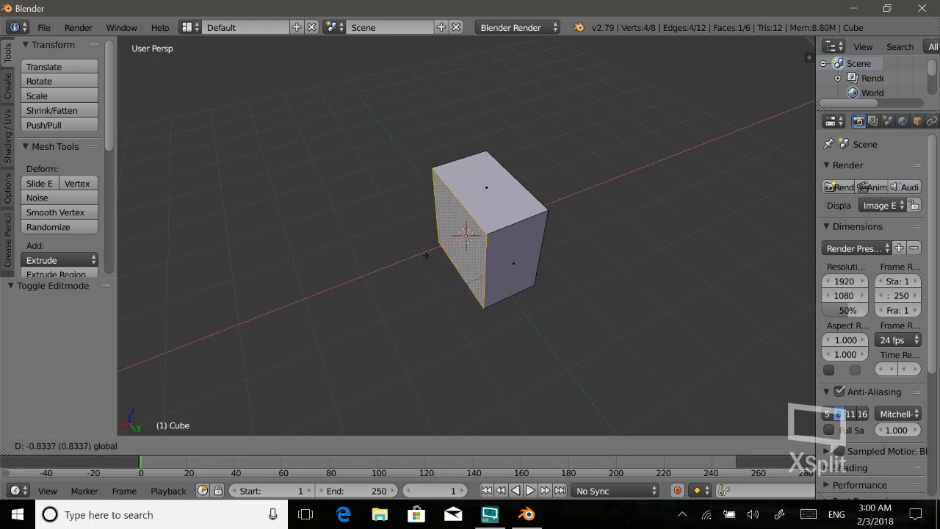
click(441, 253)
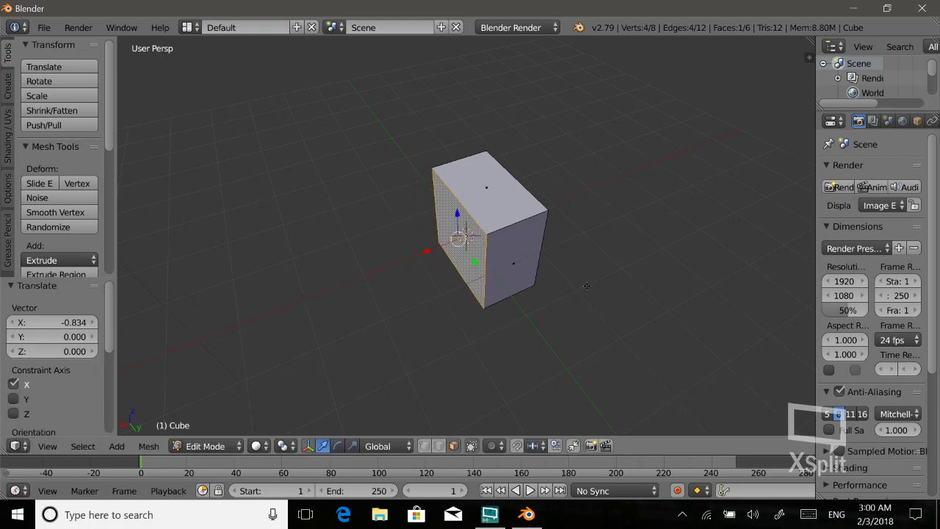
Push that face further along X to form a thin slab, then return to Object Mode.
mouse_move(587, 286)
middle_down()
mouse_move(463, 323)
mouse_move(503, 273)
mouse_move(426, 255)
middle_up()
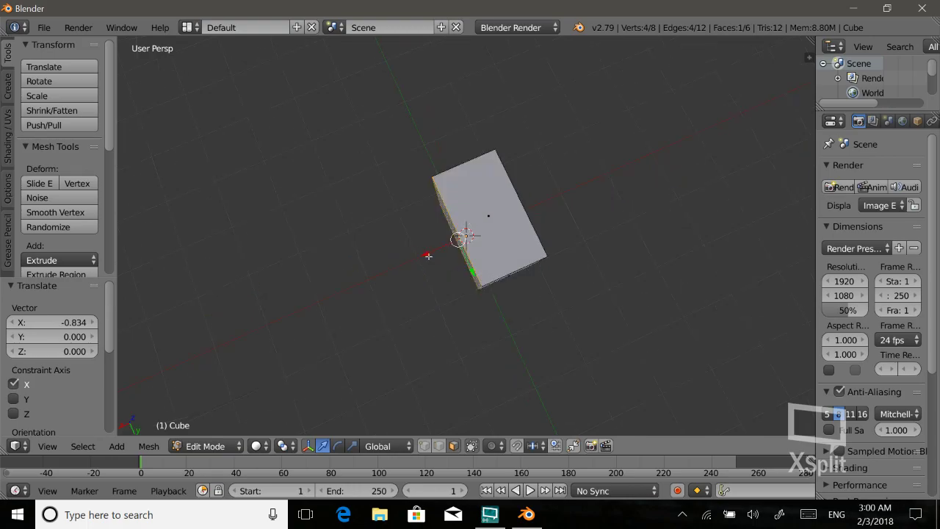
key(g)
key(x)
click(419, 258)
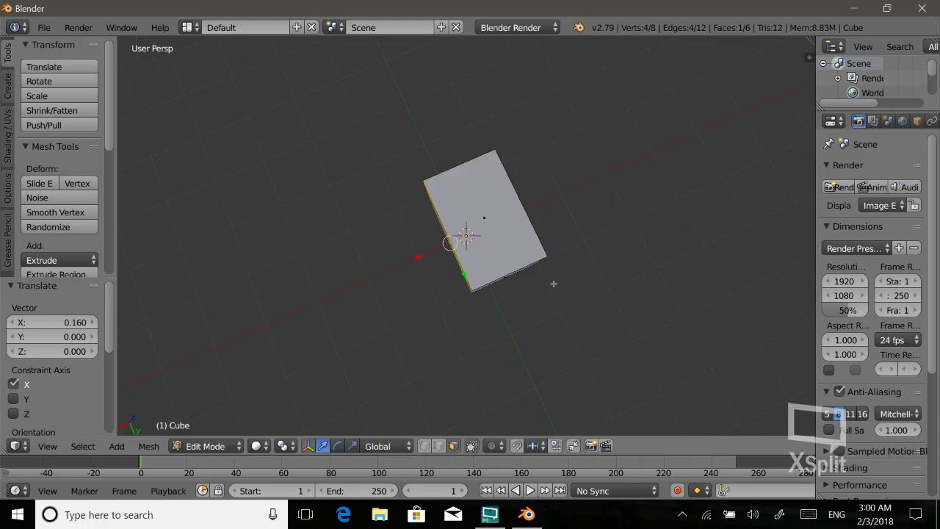
middle_drag(554, 284, 554, 266)
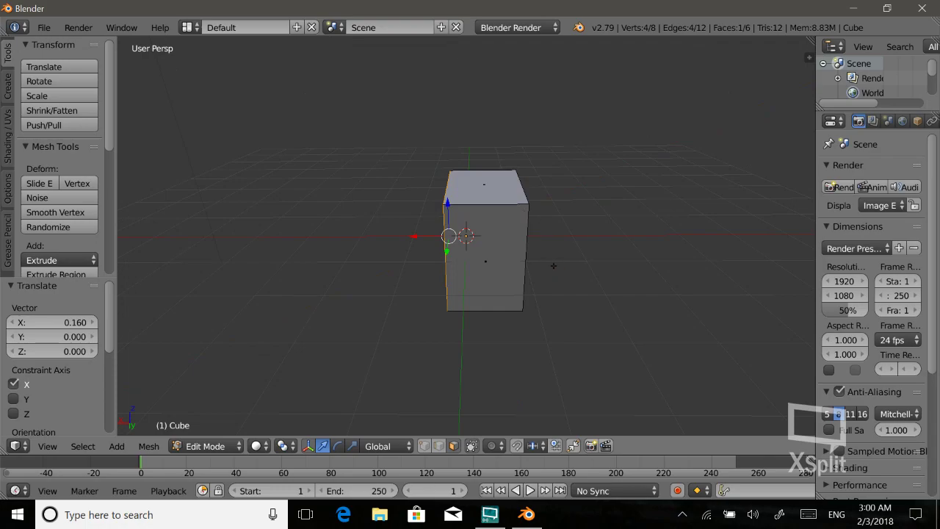
middle_drag(554, 265, 581, 243)
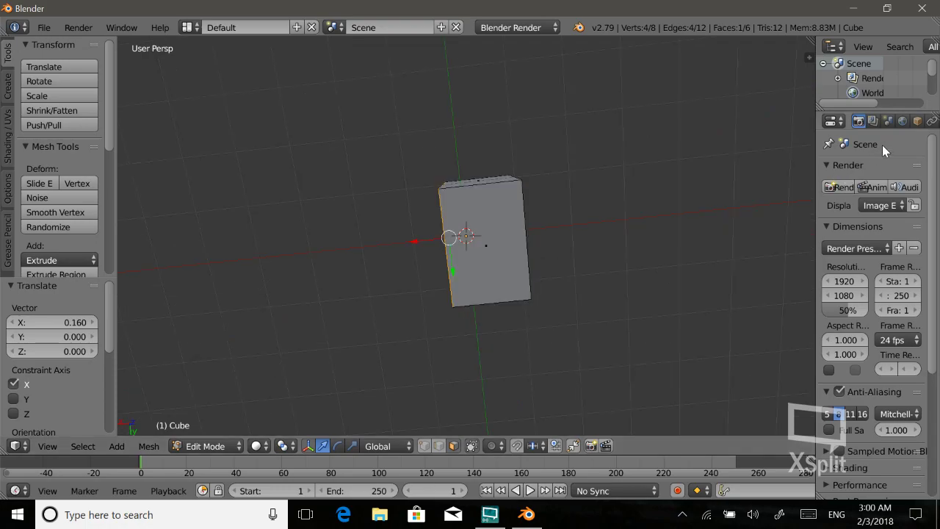
scroll(915, 125, down, 3)
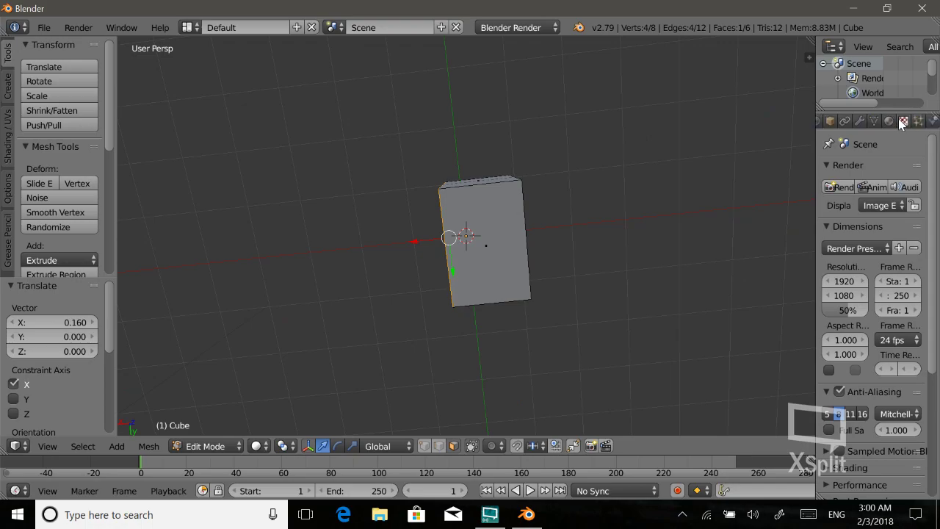
click(904, 121)
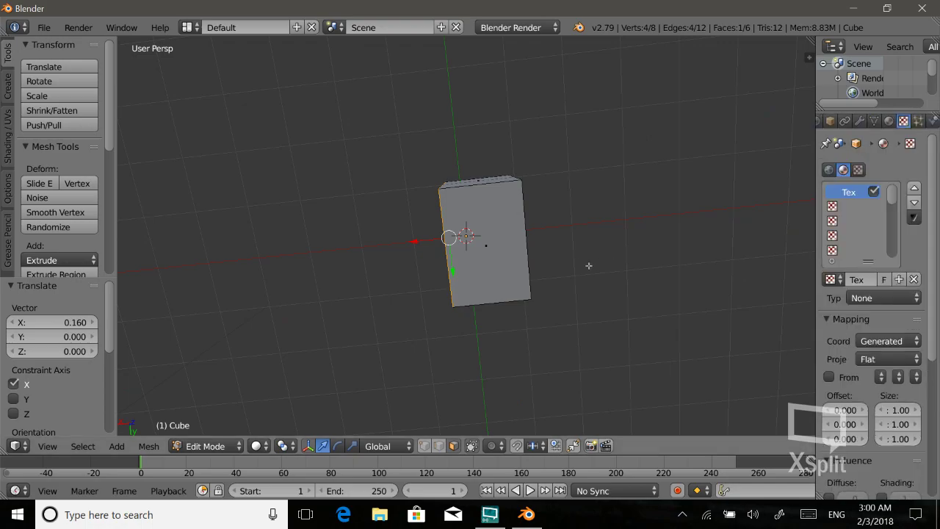
key(Tab)
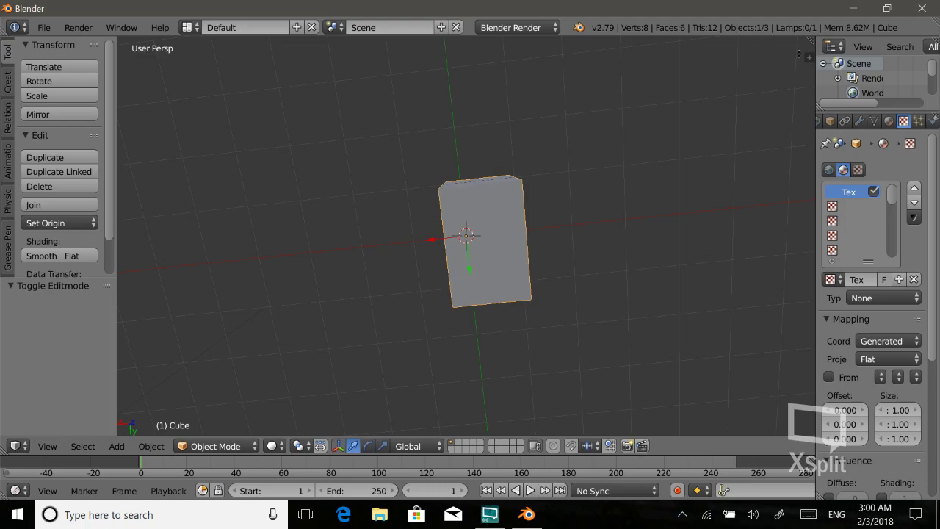
Split the viewport and turn the right-hand area into a Node Editor.
drag(799, 54, 662, 58)
click(680, 446)
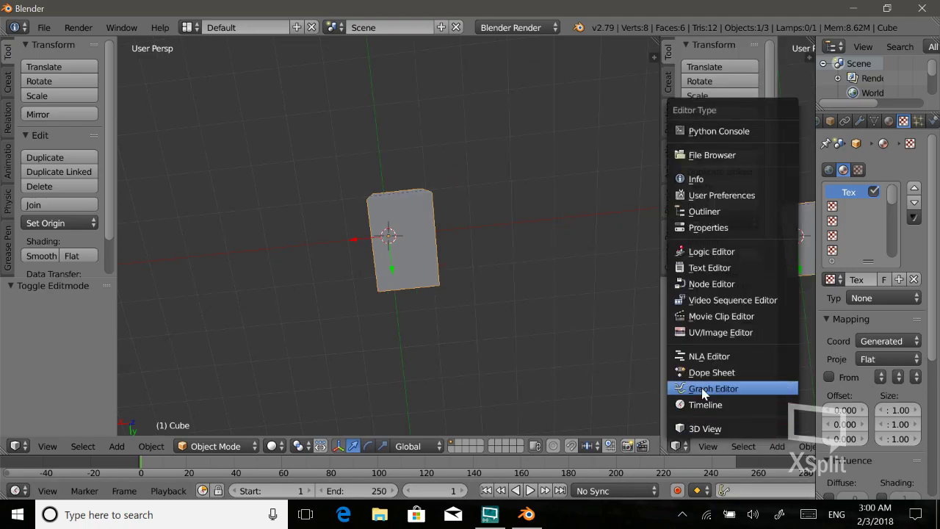
click(743, 283)
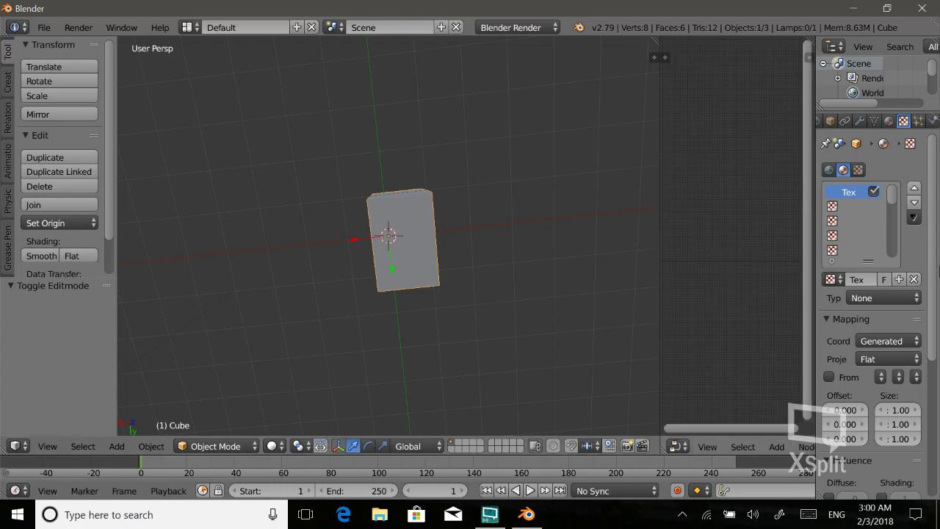
Create a new texture in the second slot and browse the skate parks blender folder.
click(856, 220)
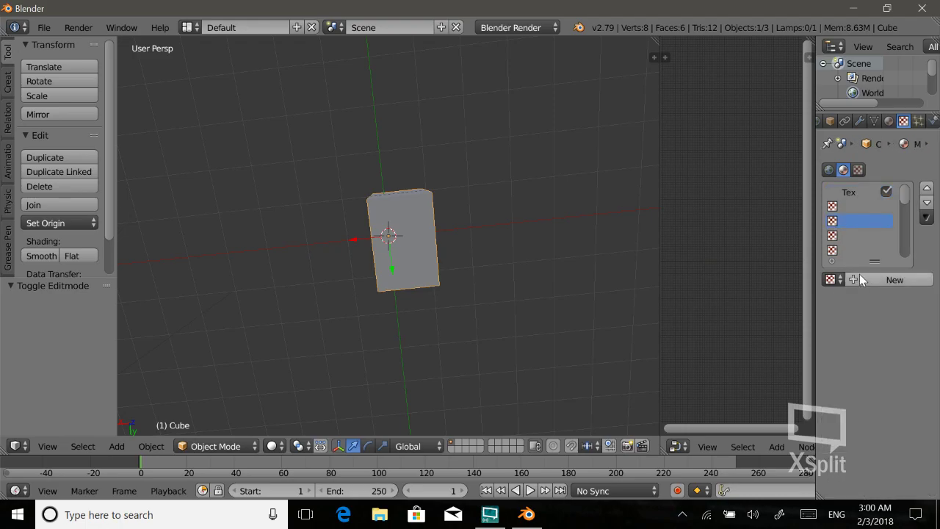
click(864, 280)
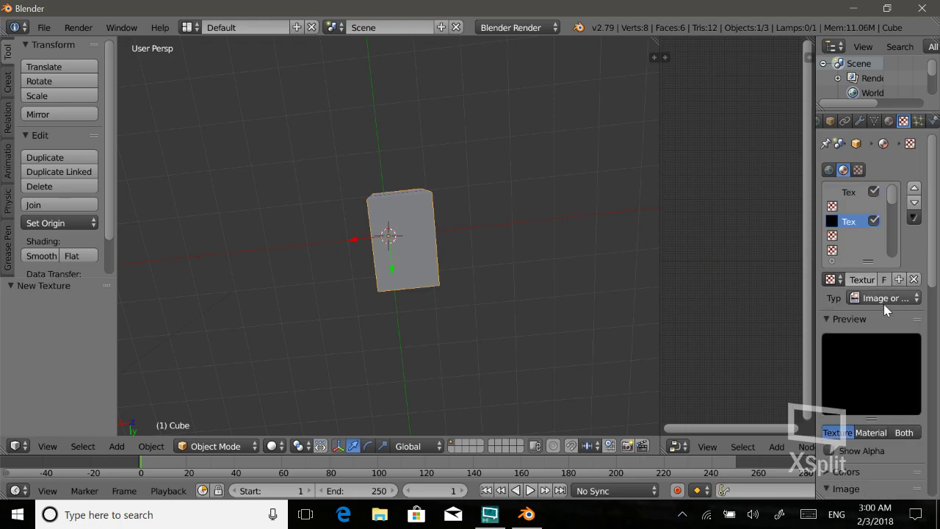
scroll(885, 305, down, 2)
click(901, 451)
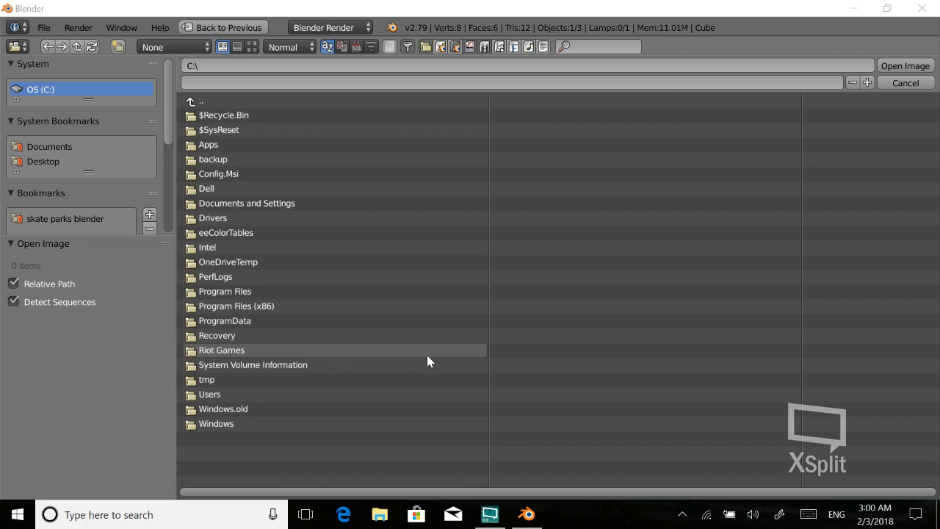
click(62, 222)
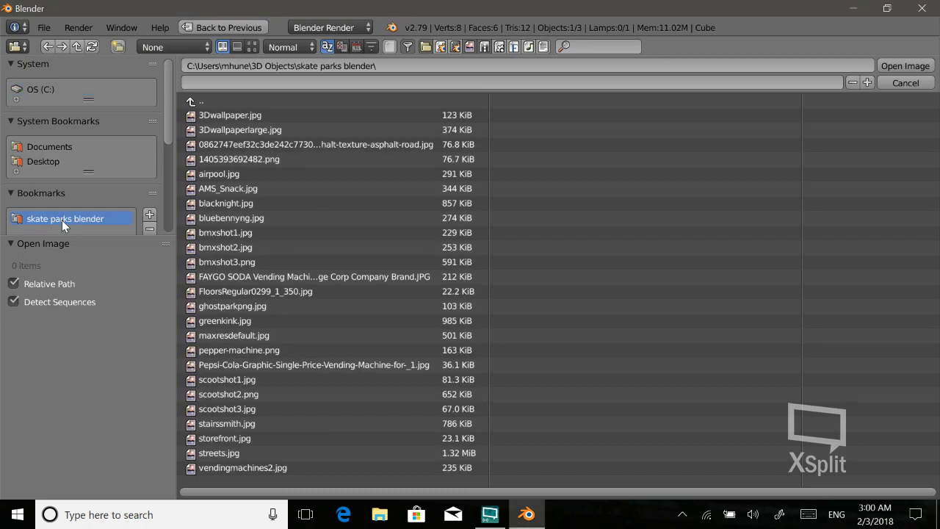
key(super+e)
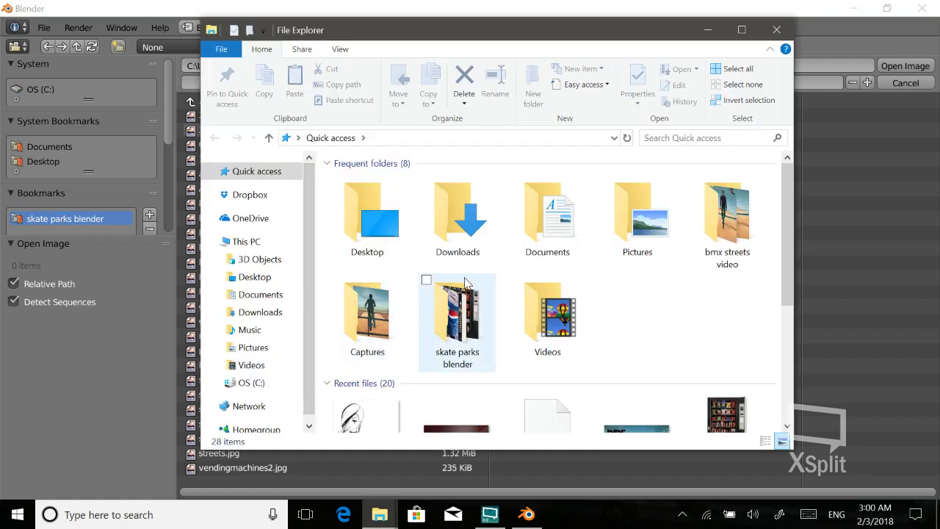
Load the FAYGO SODA vending-machine picture from File Explorer as the cube's texture image.
scroll(604, 255, down, 5)
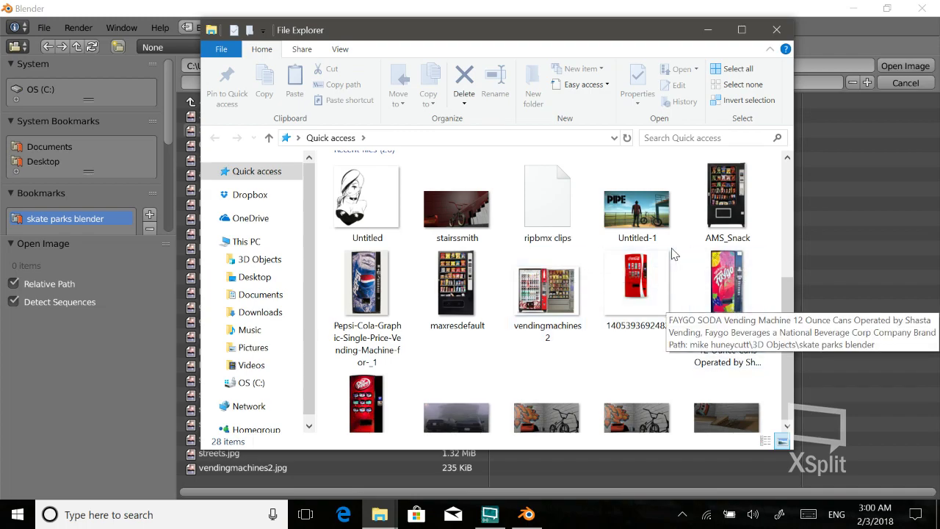
scroll(490, 294, down, 1)
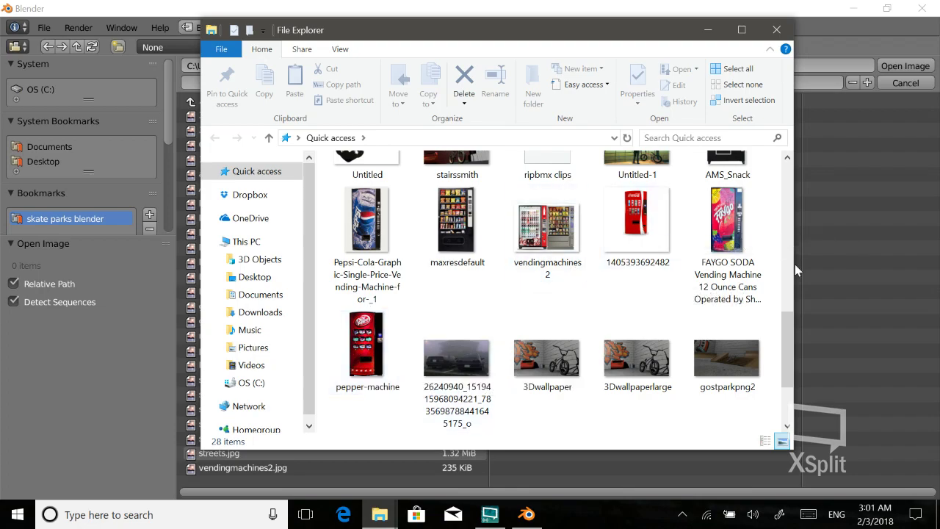
click(743, 236)
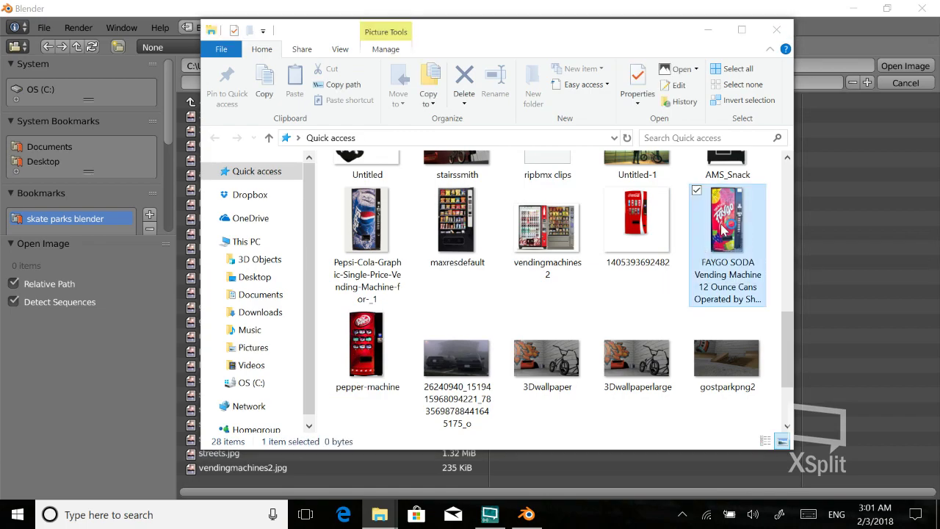
click(724, 230)
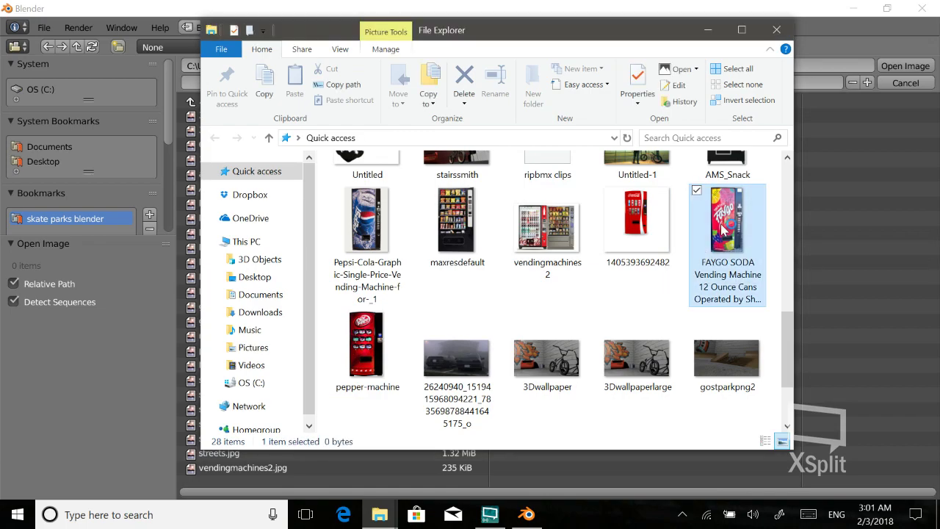
double_click(724, 230)
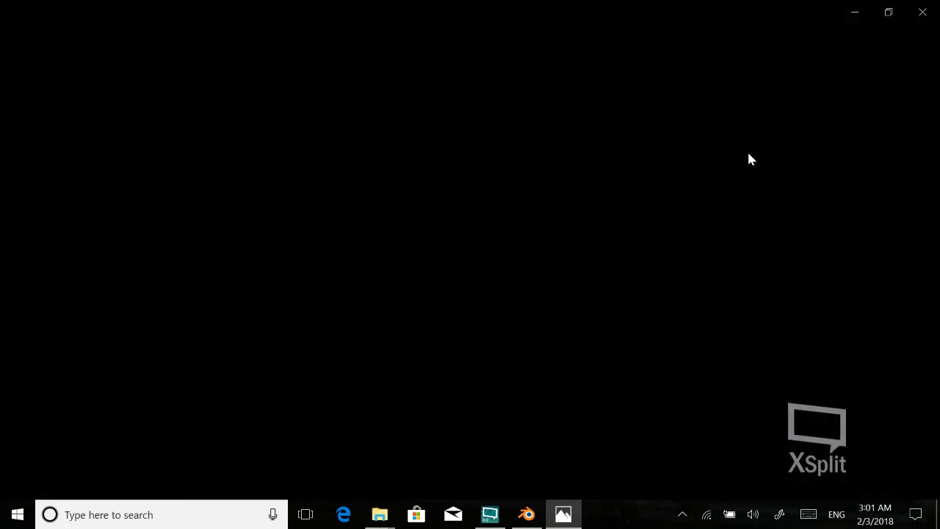
click(931, 8)
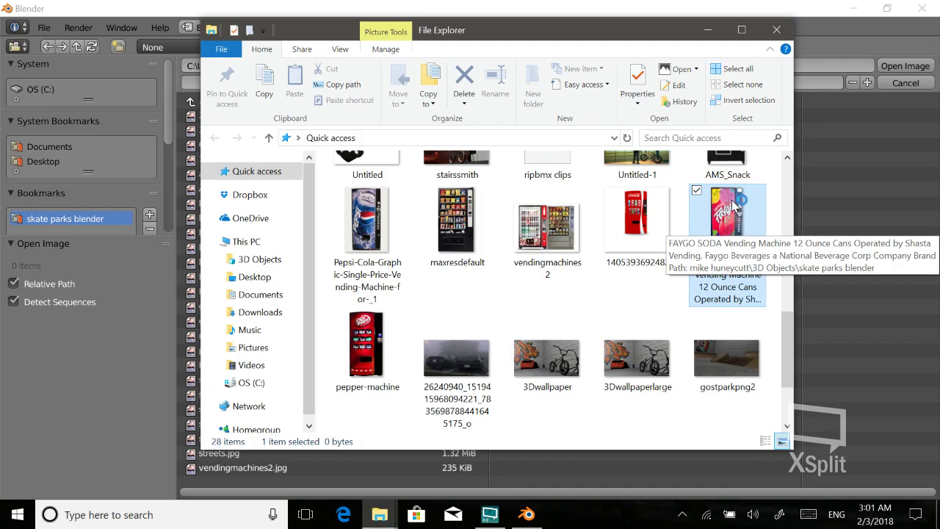
drag(734, 206, 834, 239)
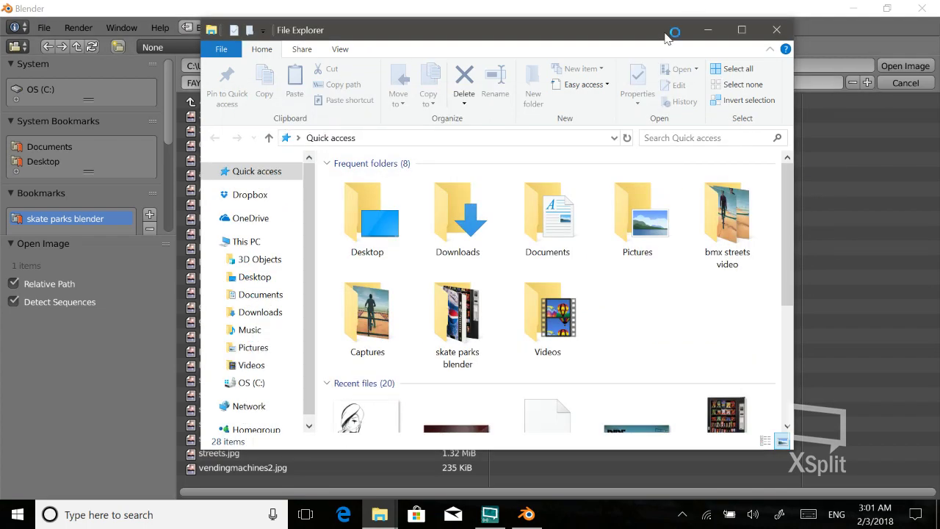
click(769, 34)
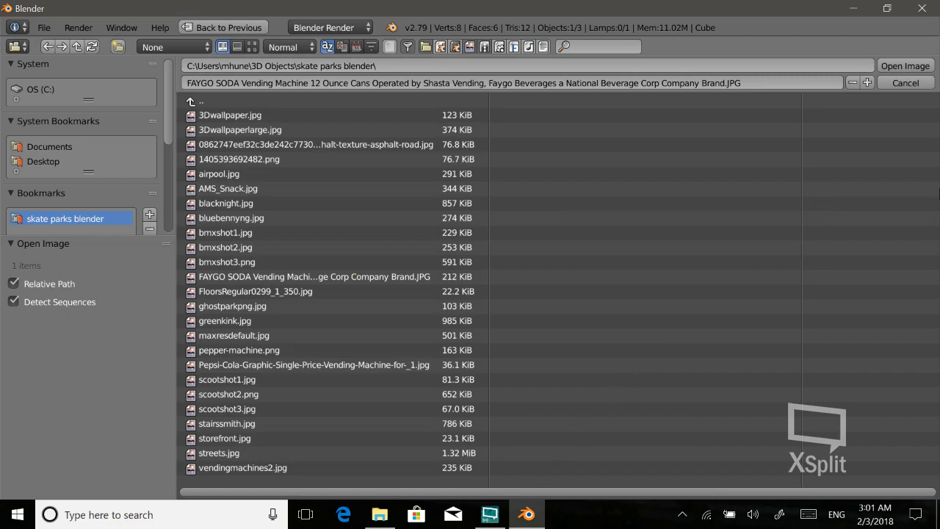
click(911, 67)
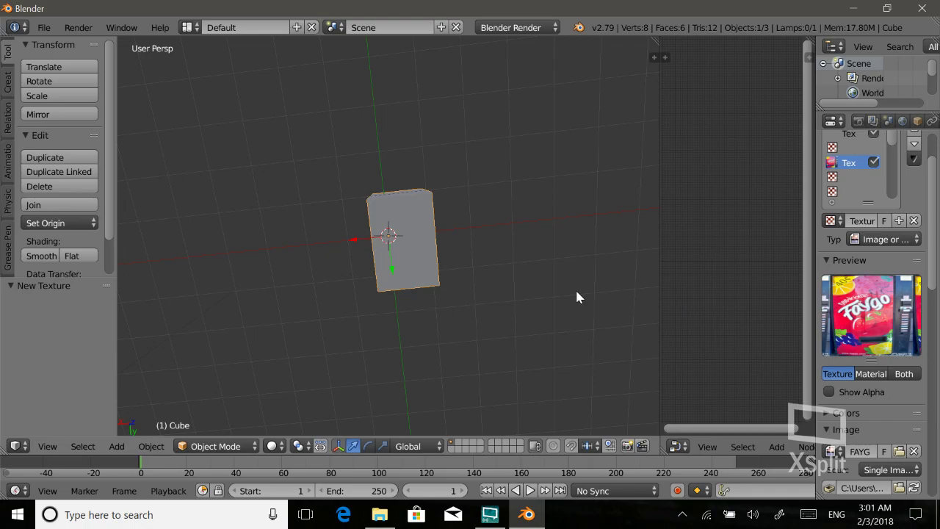
Change the Faygo texture's mapping coordinates from UV to Generated, checking it in rendered view.
key(shift+z)
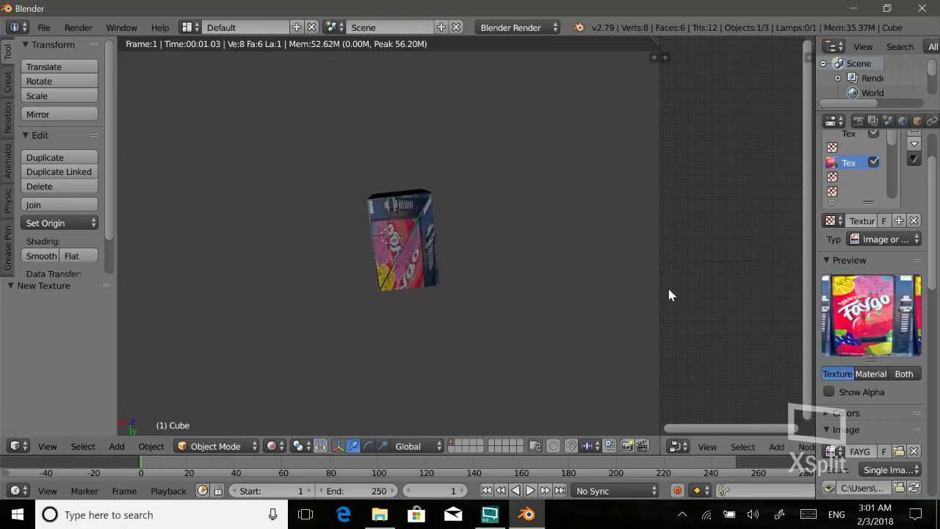
scroll(880, 241, down, 2)
scroll(880, 241, down, 2)
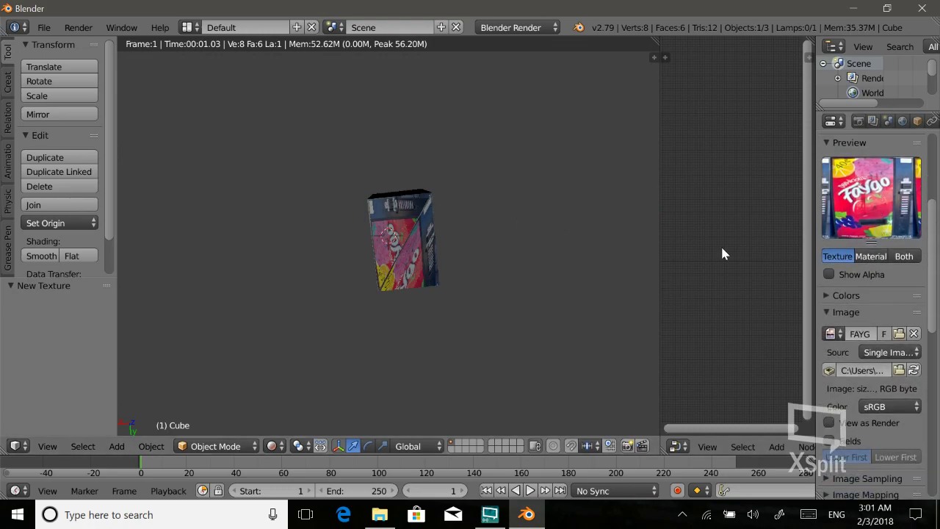
middle_drag(558, 231, 437, 252)
scroll(880, 359, down, 4)
scroll(856, 459, down, 2)
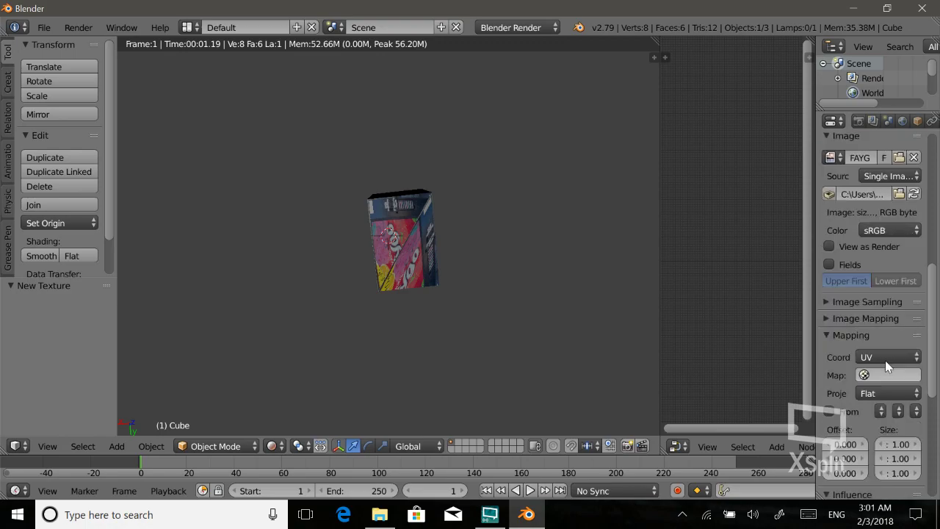
click(885, 358)
click(863, 313)
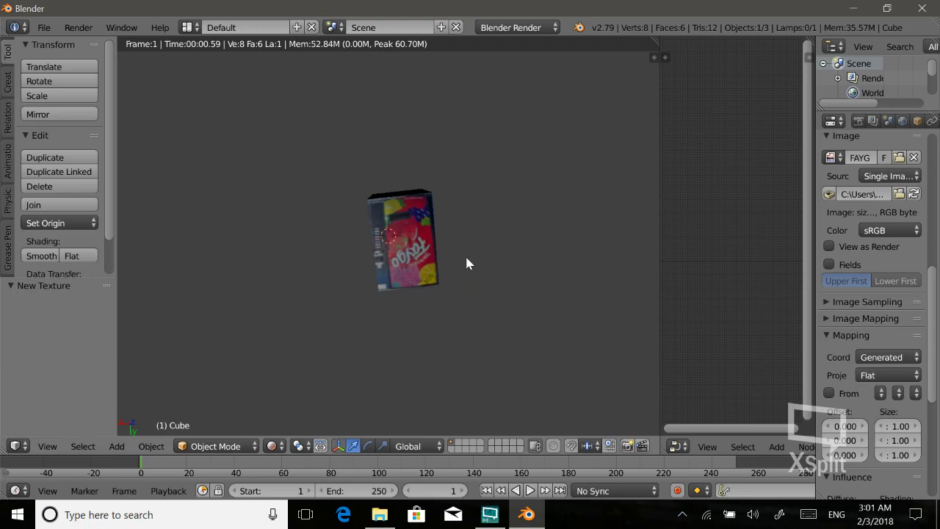
key(shift+z)
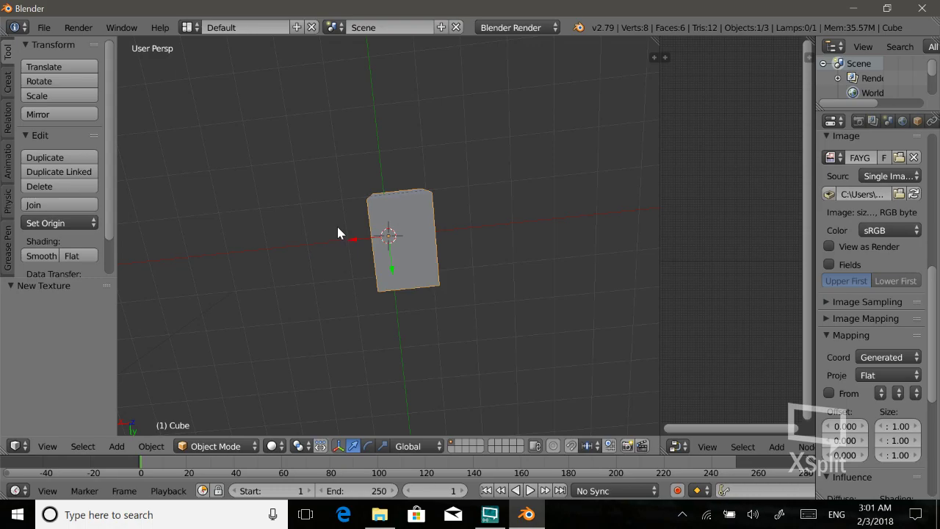
Rotate the cube about -182° around Z and preview the Faygo texture rendered.
click(74, 85)
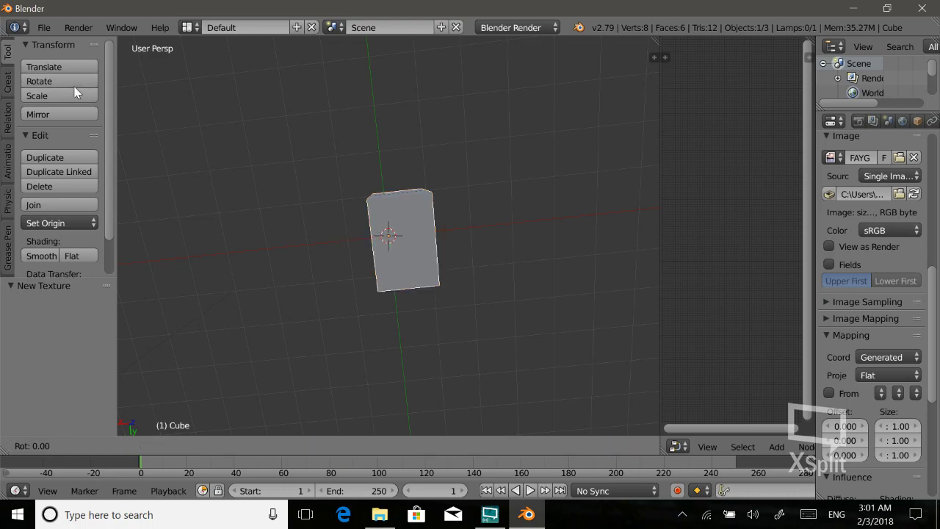
key(z)
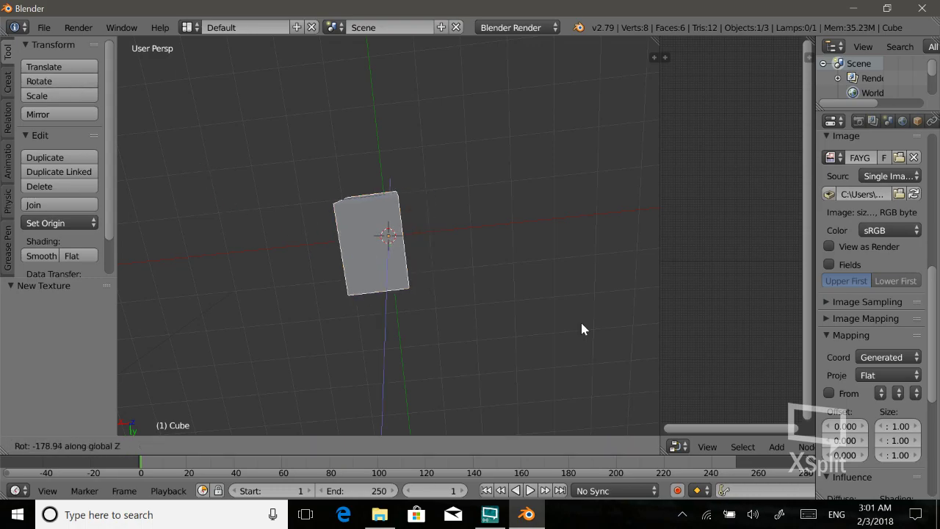
click(577, 340)
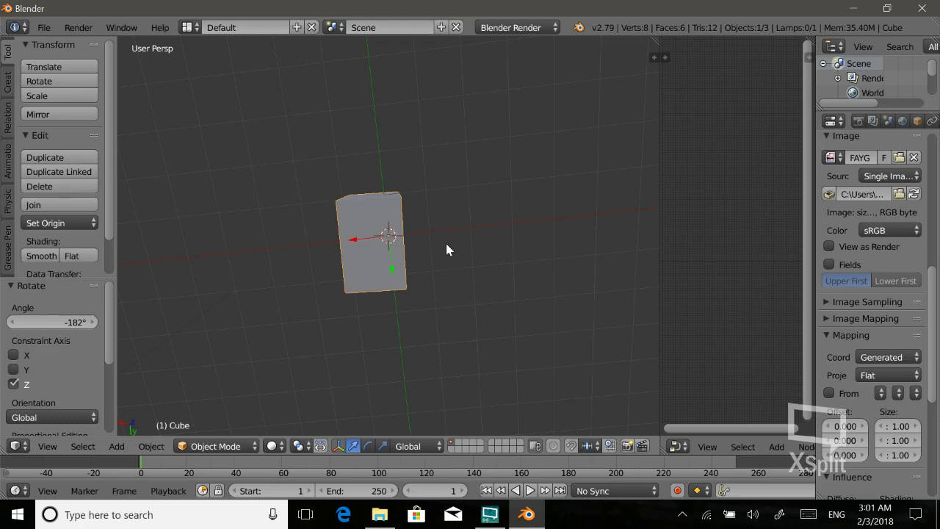
key(shift+z)
key(shift+z)
key(shift+z)
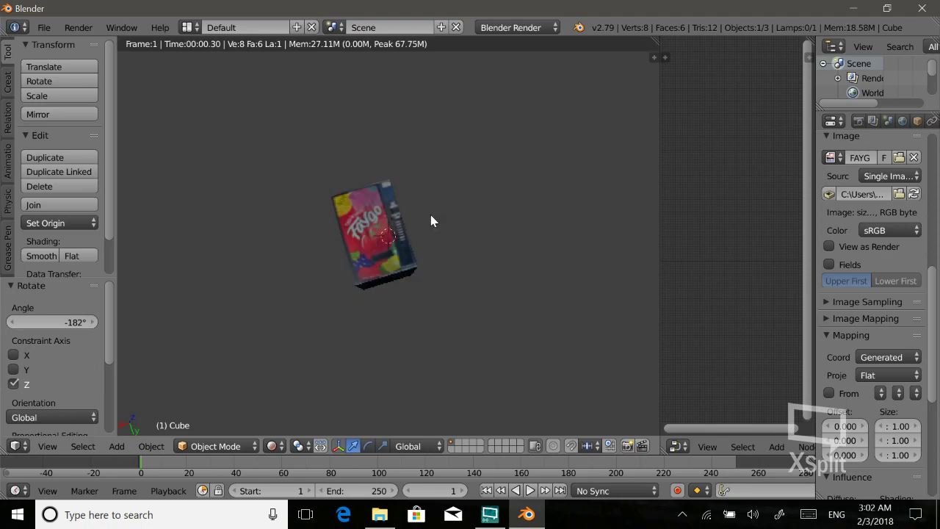
scroll(430, 215, up, 1)
scroll(431, 215, up, 1)
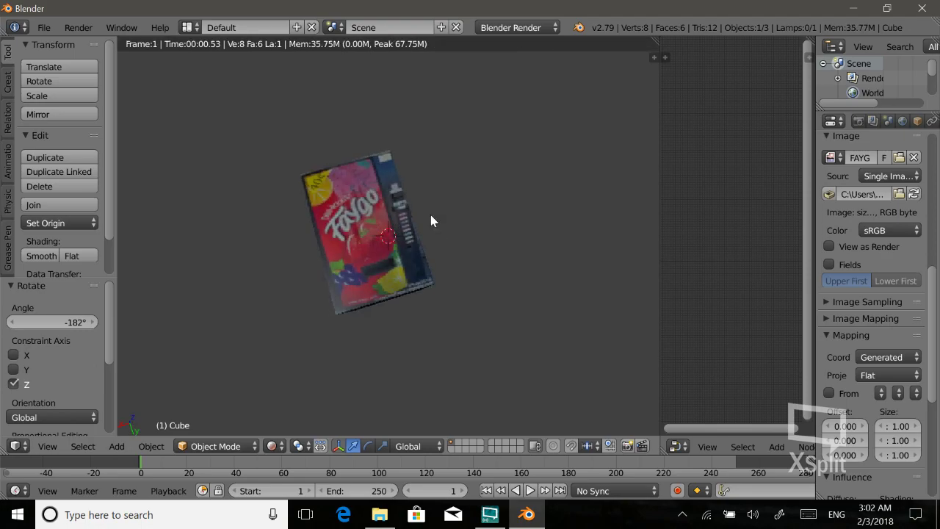
scroll(431, 216, up, 1)
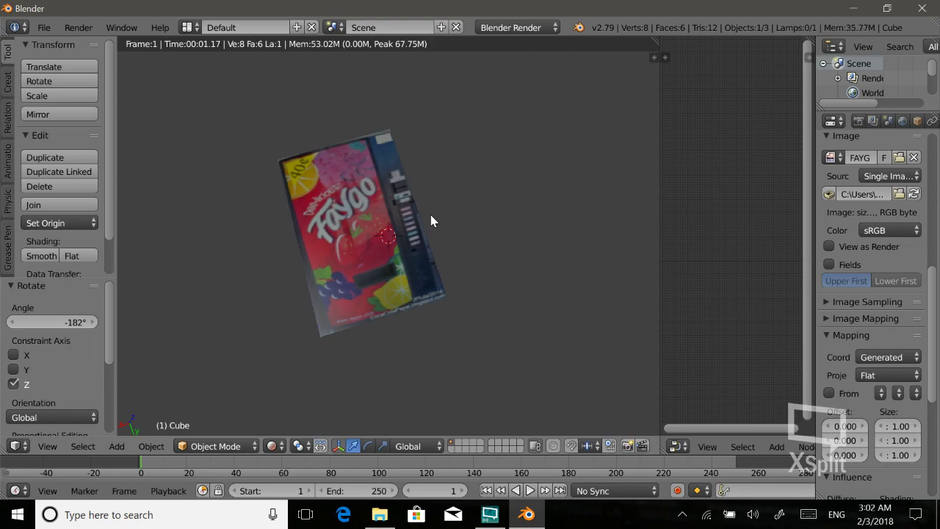
scroll(431, 221, up, 1)
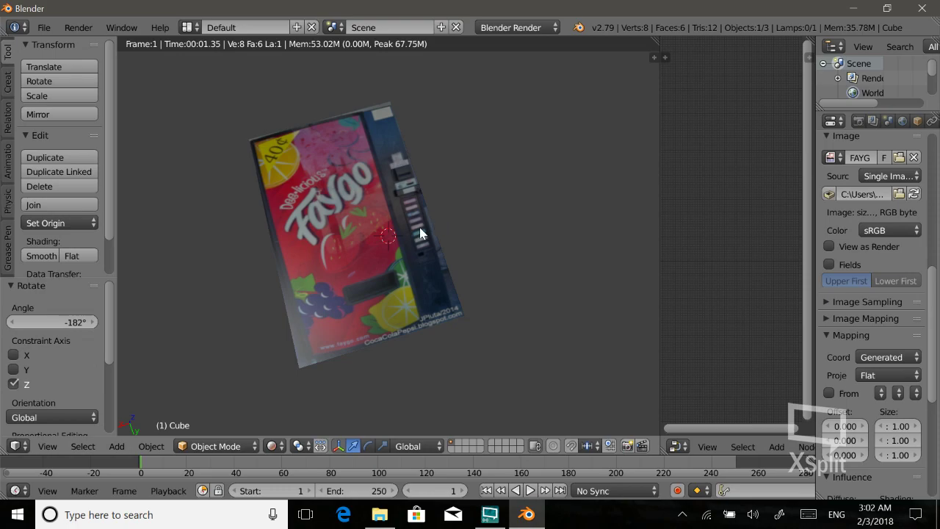
key(shift+z)
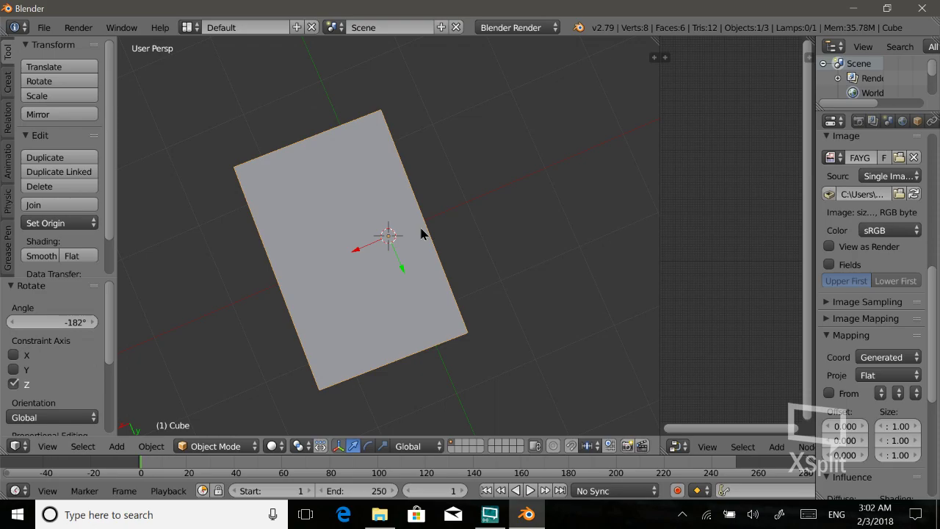
middle_drag(421, 234, 427, 220)
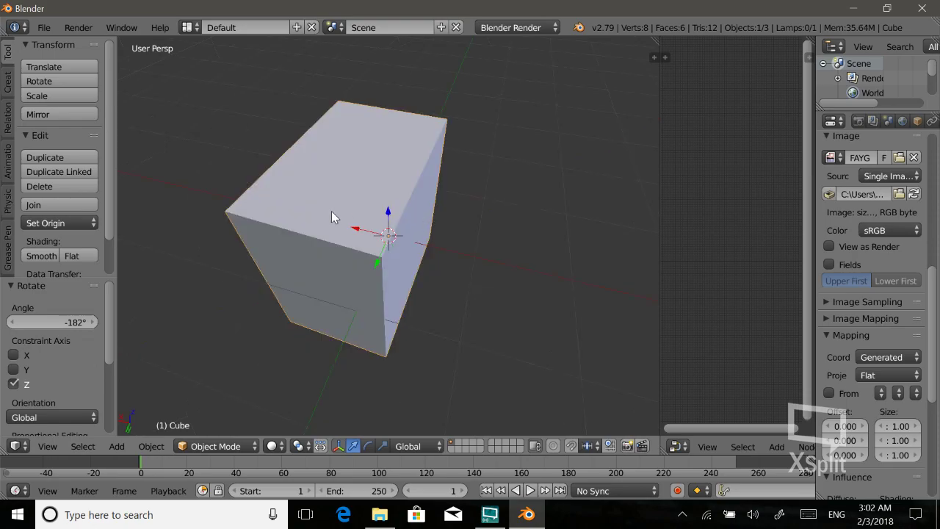
In Edit Mode, move the front face 0.154 along Y and preview the Faygo texture rendered.
key(Tab)
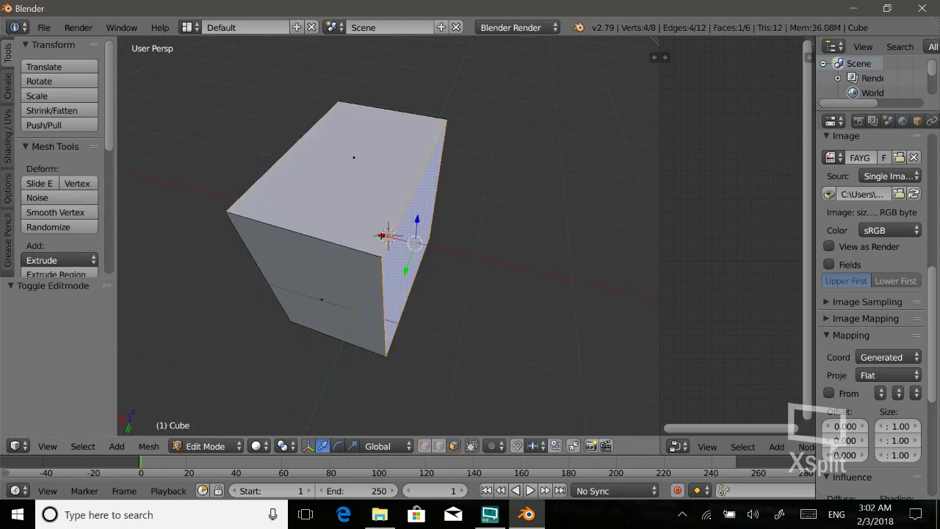
drag(382, 235, 360, 294)
right_click(300, 302)
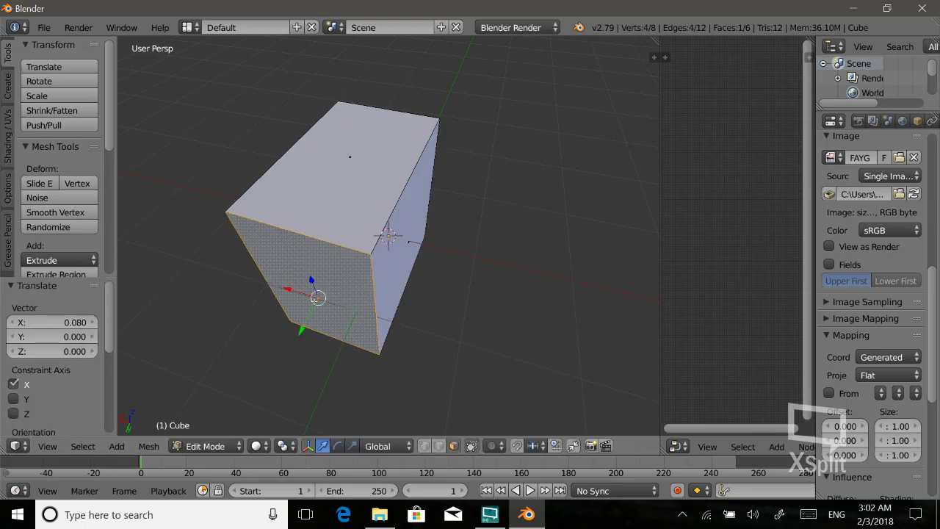
key(g)
key(y)
click(293, 349)
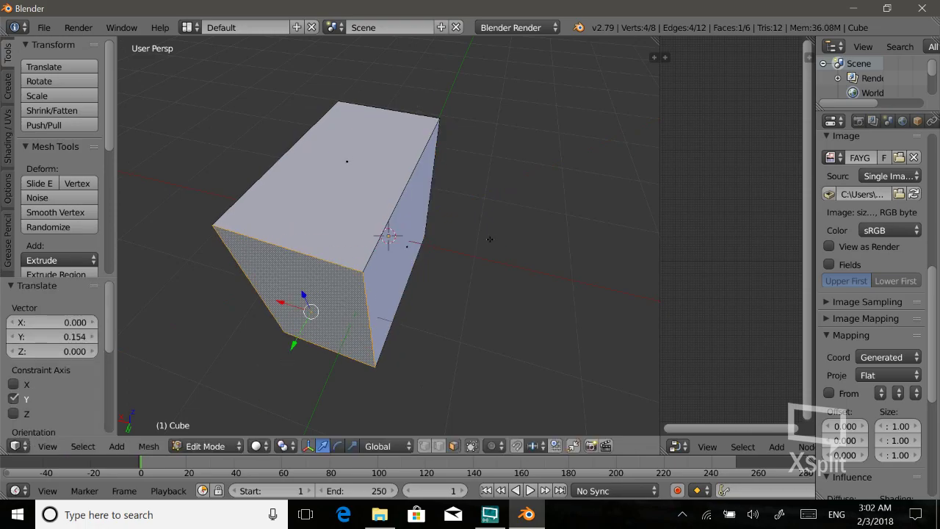
middle_drag(490, 239, 523, 275)
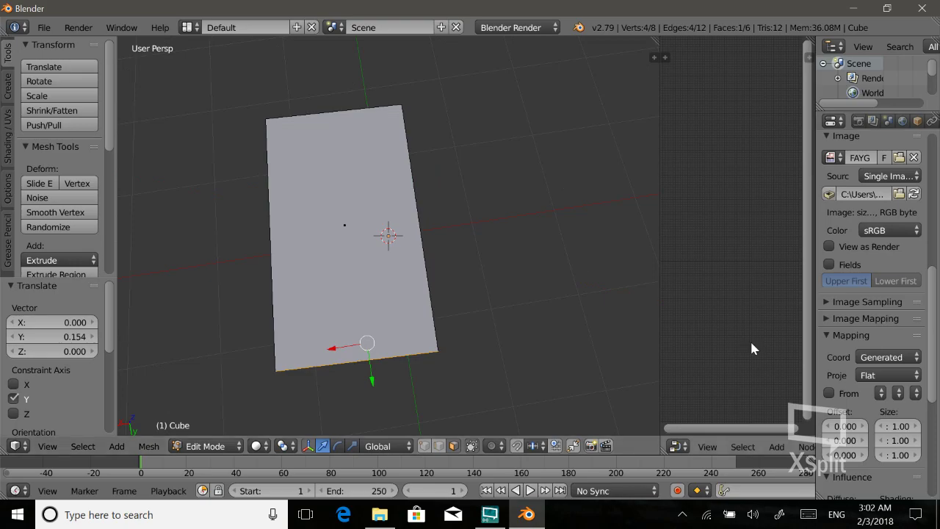
right_click(328, 250)
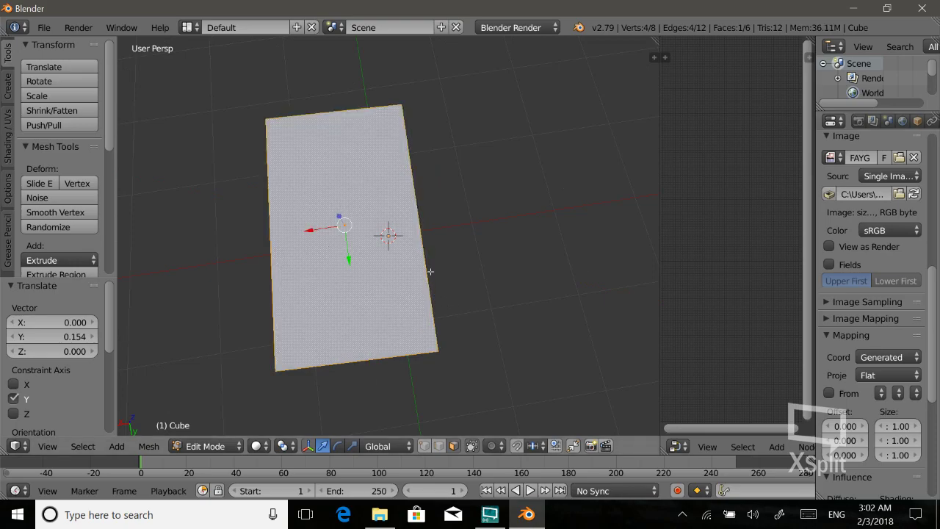
key(shift+z)
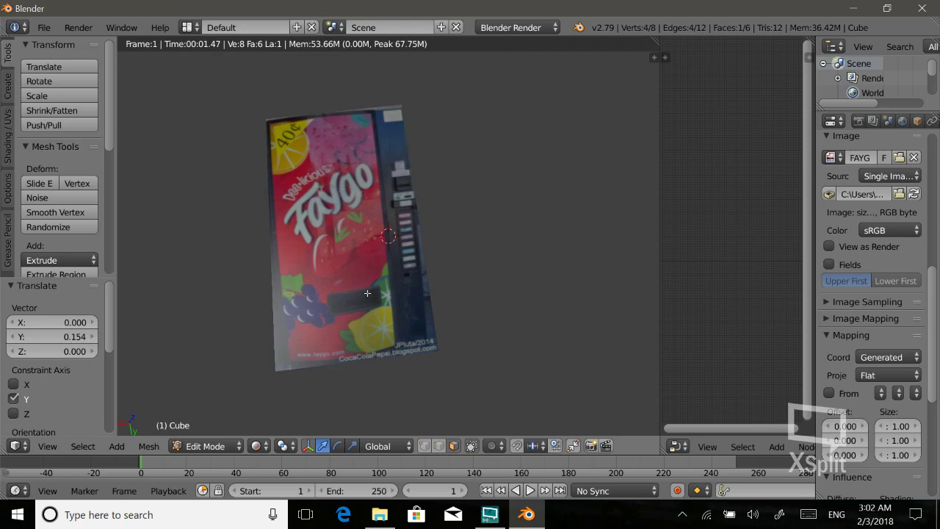
key(shift+z)
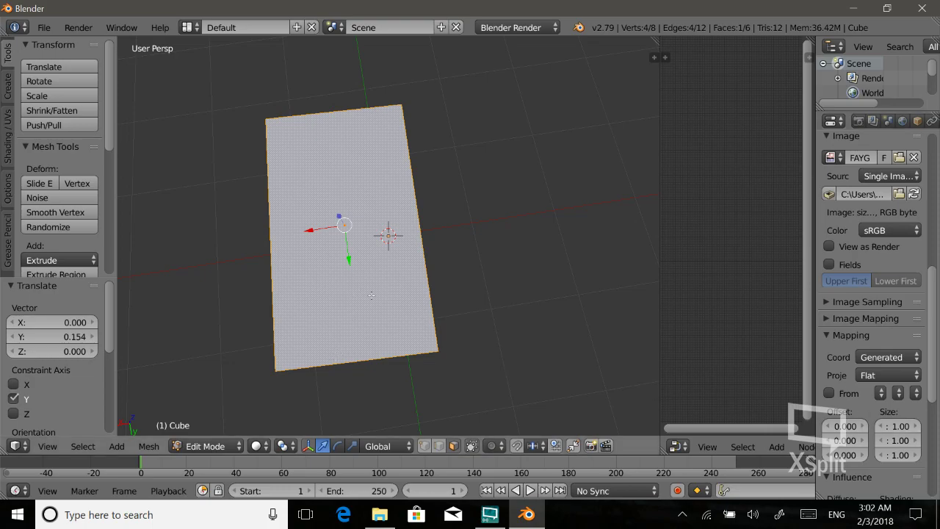
key(shift+z)
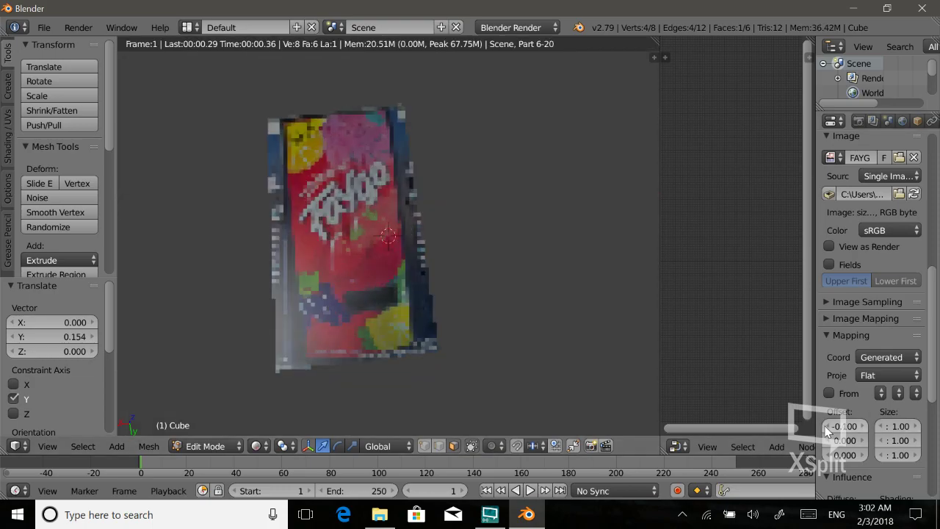
Set the Faygo texture projection to Cube, leaving the X and Y offsets at 0.
click(828, 426)
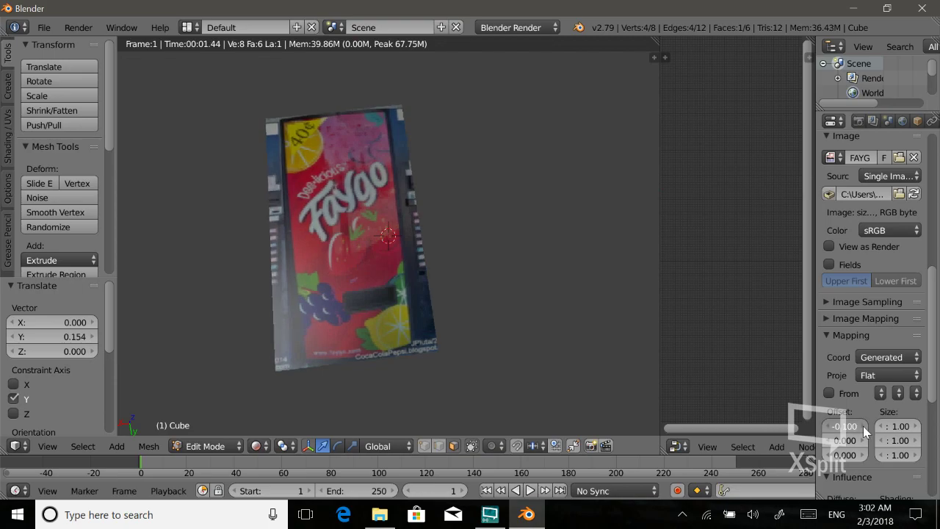
click(864, 427)
click(889, 375)
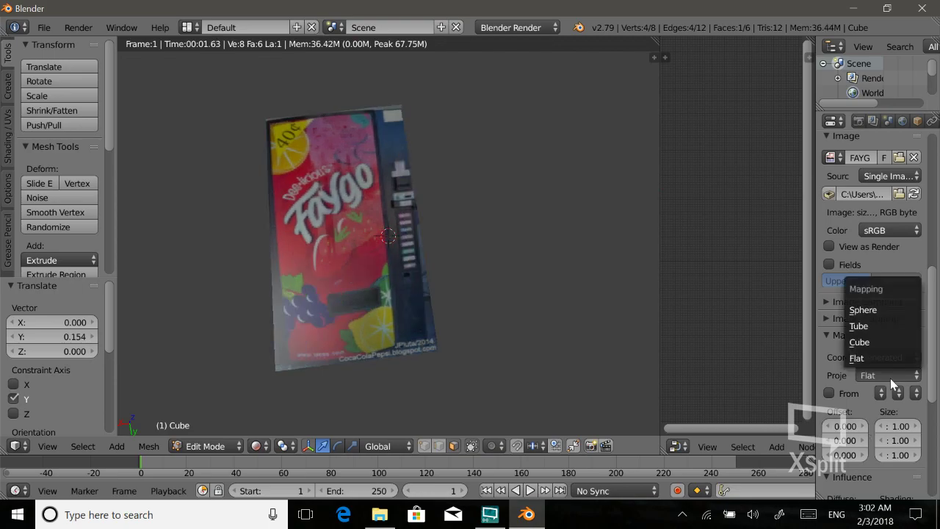
click(875, 344)
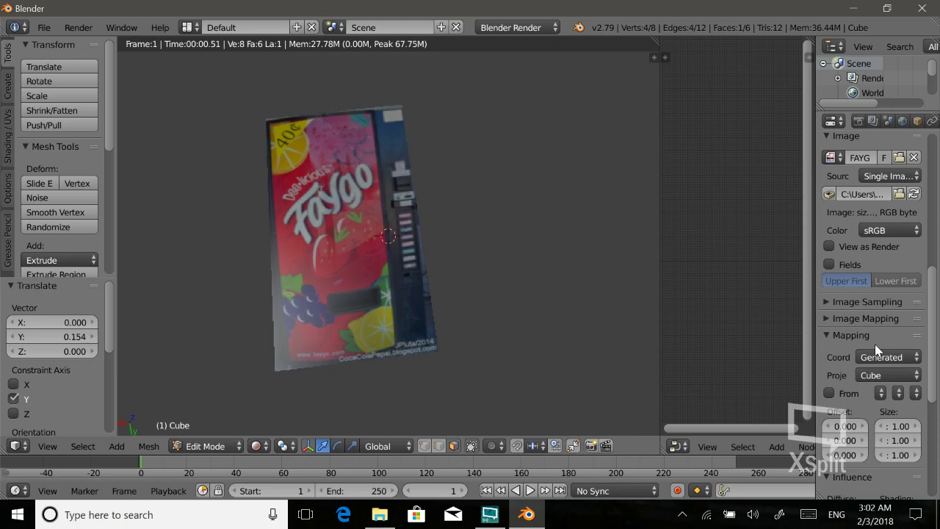
click(828, 428)
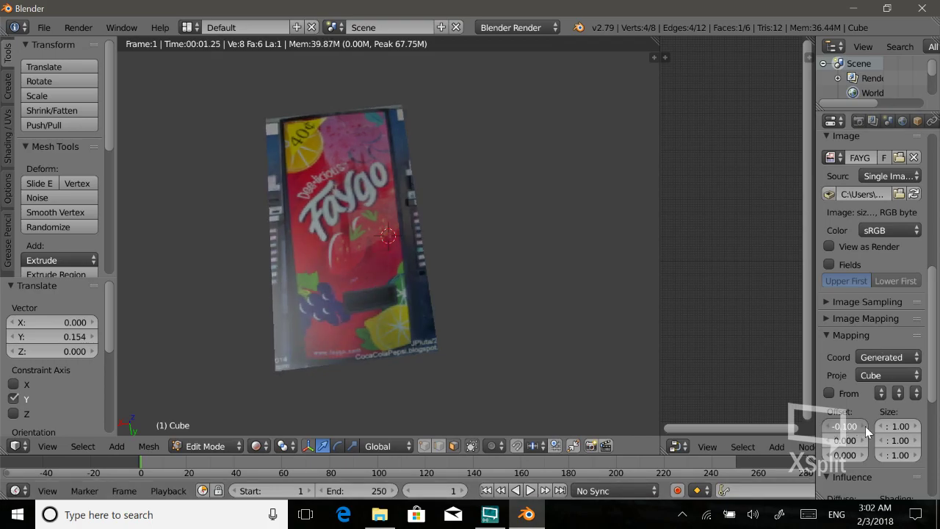
double_click(866, 426)
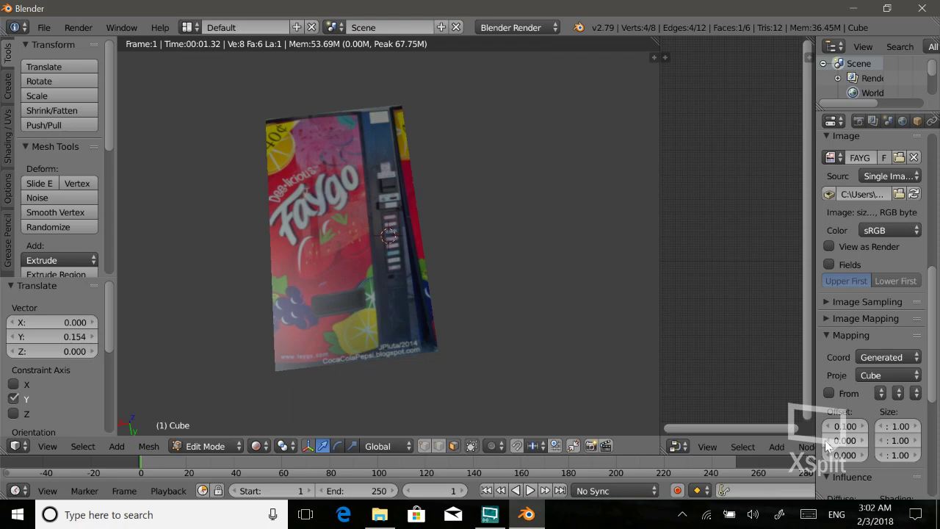
click(856, 441)
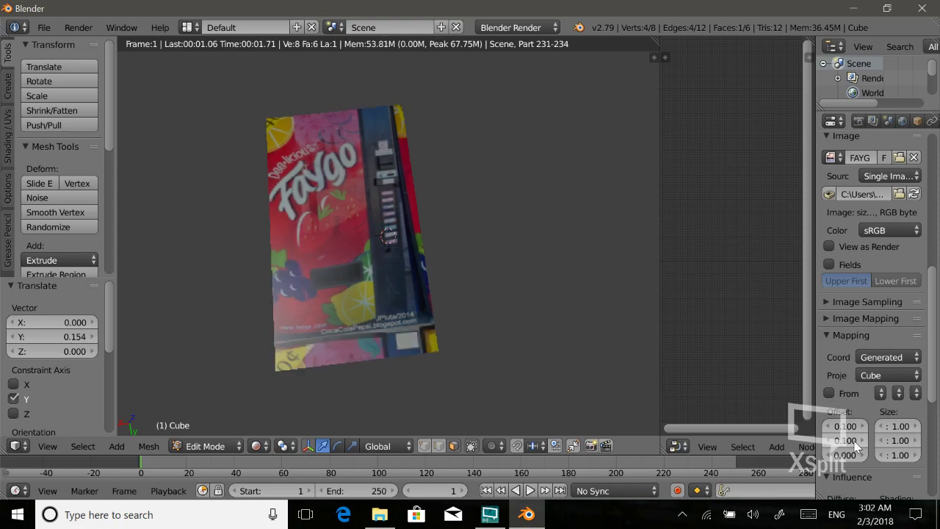
key(BackSpace)
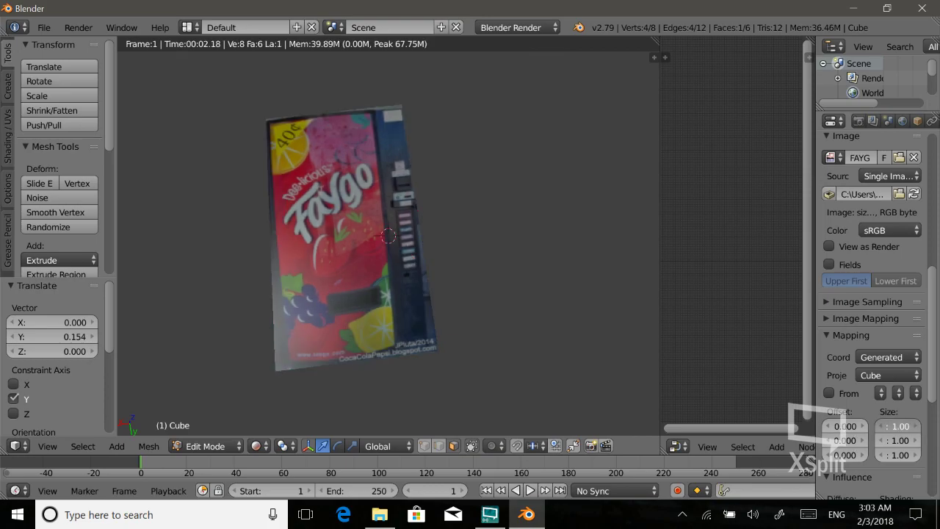
Set the texture mapping size to X 1.00, Y 1.00 and Z 0.70.
click(919, 426)
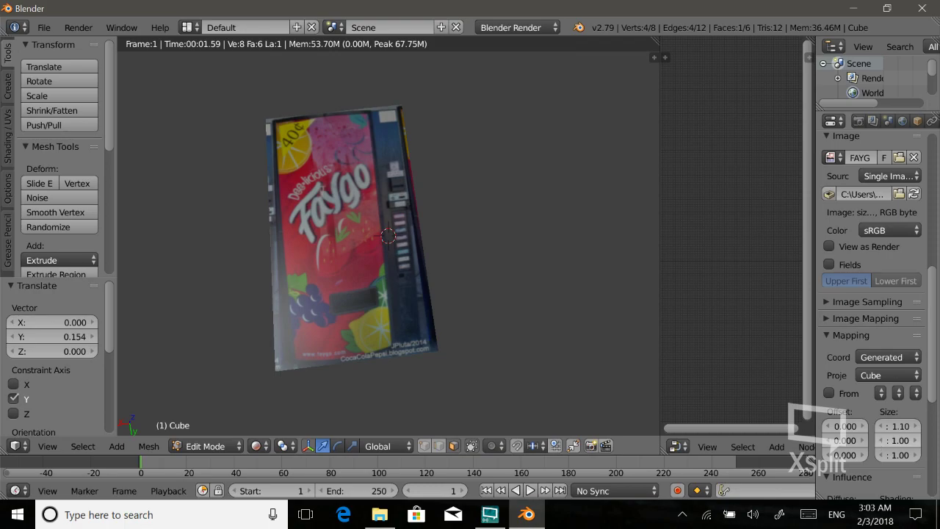
drag(918, 441, 918, 447)
click(918, 443)
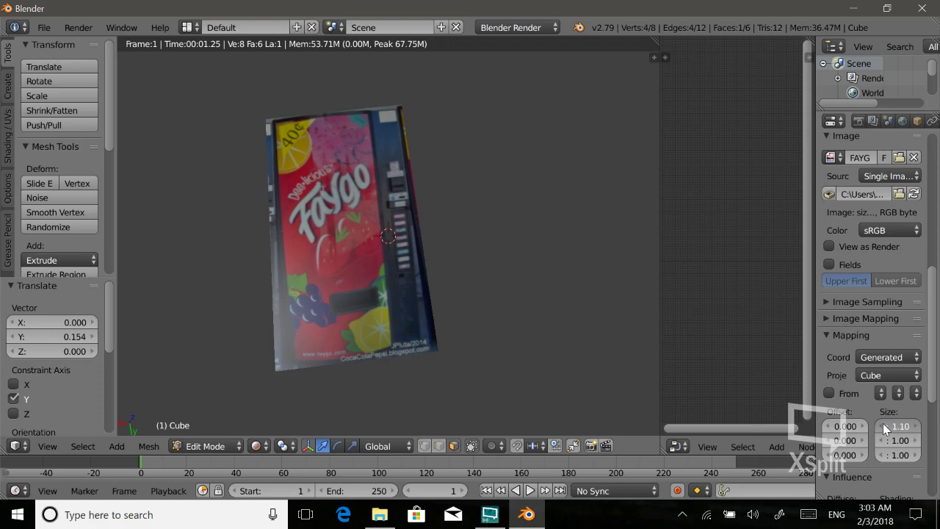
drag(898, 455, 643, 359)
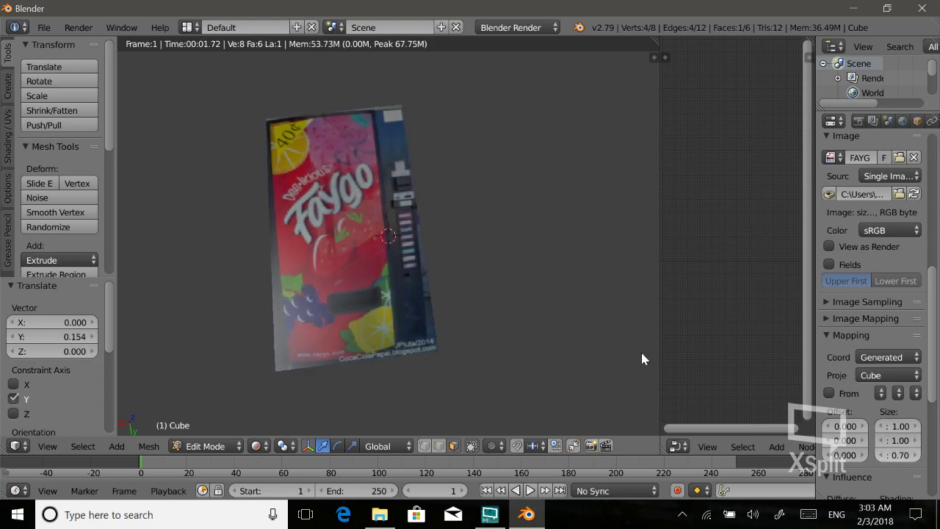
Subdivide the slab's faces three times into a dense grid of 261 faces.
key(shift+z)
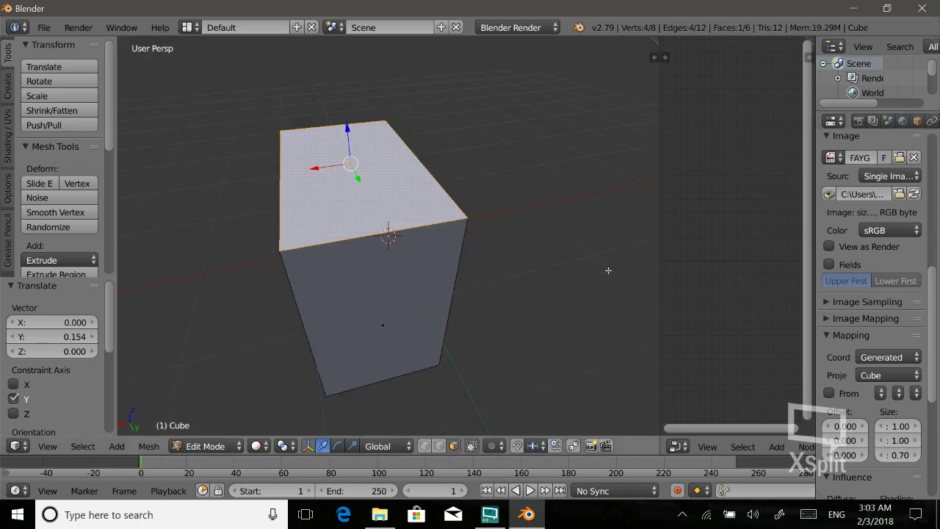
middle_drag(527, 268, 512, 297)
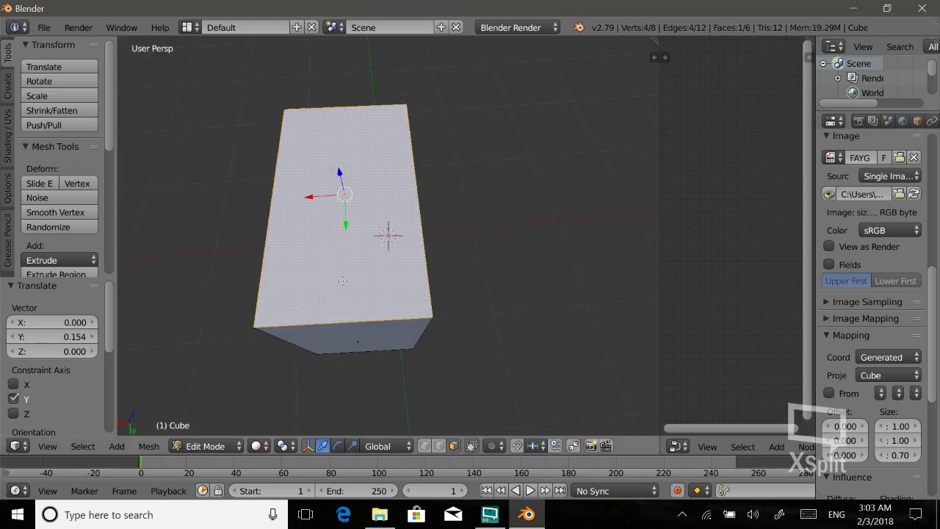
scroll(70, 210, down, 2)
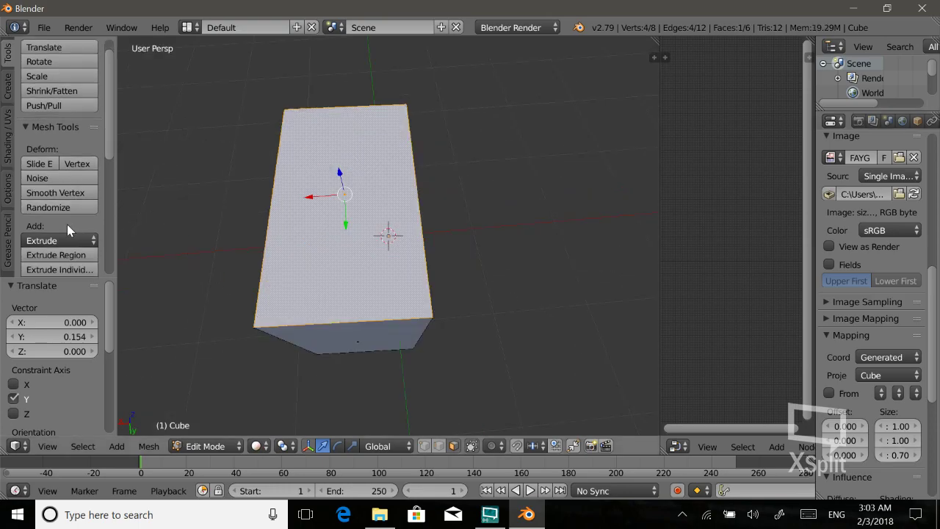
scroll(67, 224, down, 2)
scroll(63, 261, down, 1)
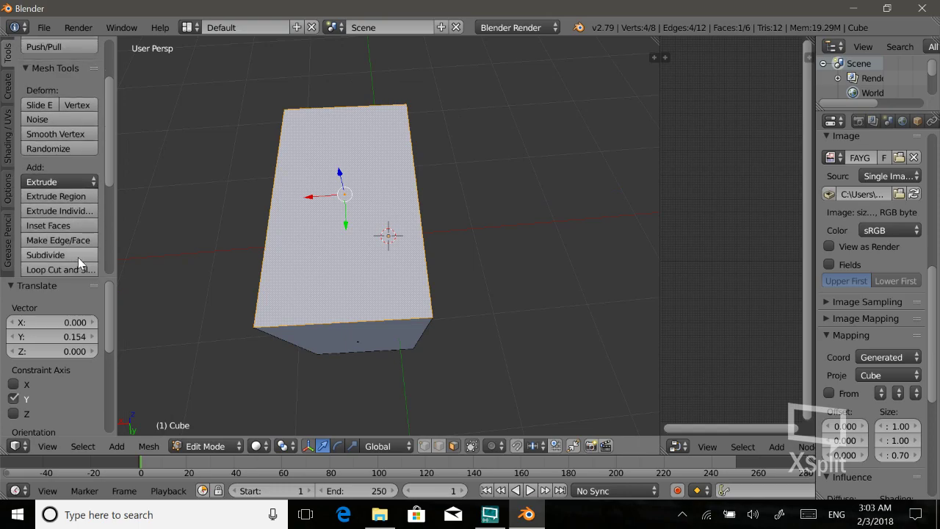
click(78, 257)
click(78, 257)
click(78, 257)
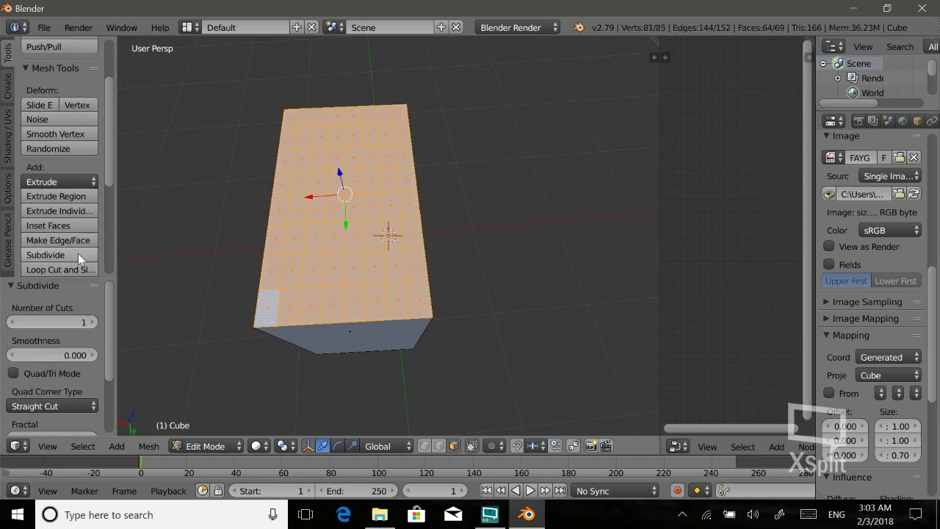
click(79, 257)
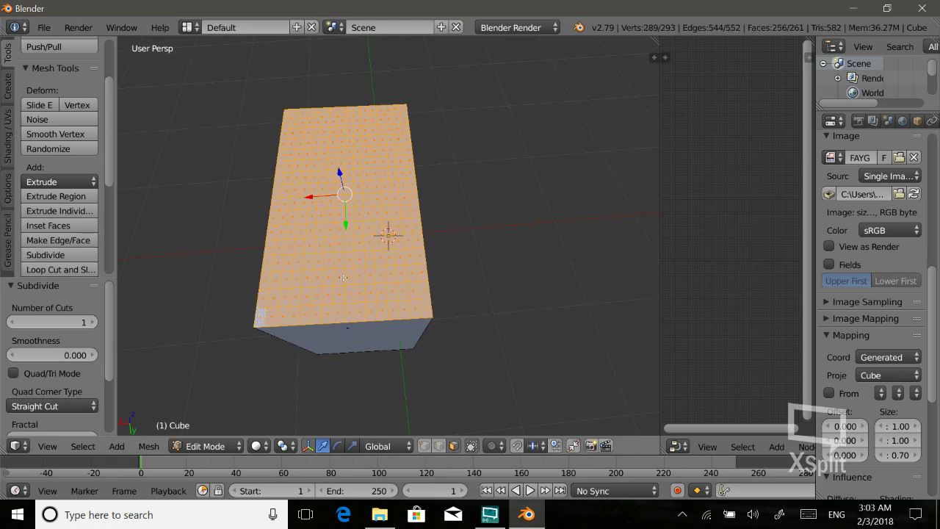
key(shift+z)
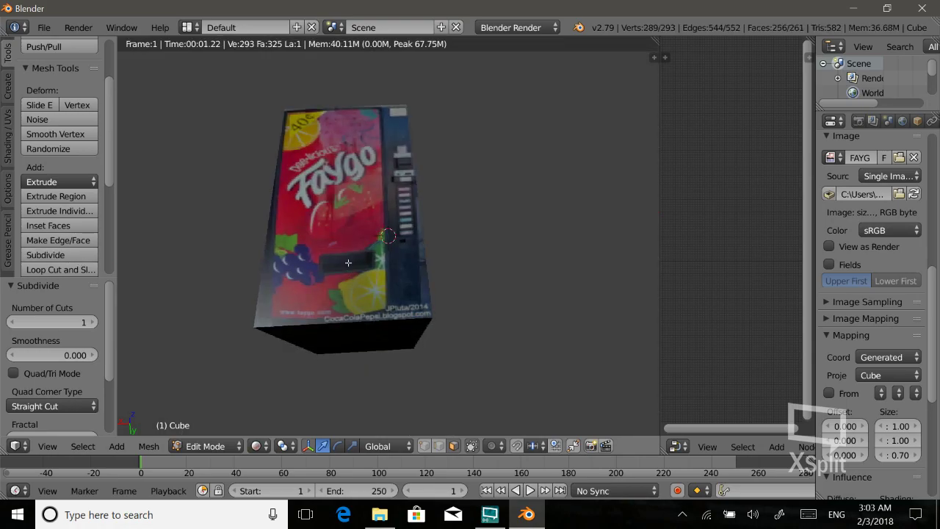
key(shift+z)
Circle-select the faces covering the dispenser slot while viewing the rendered Faygo texture.
key(c)
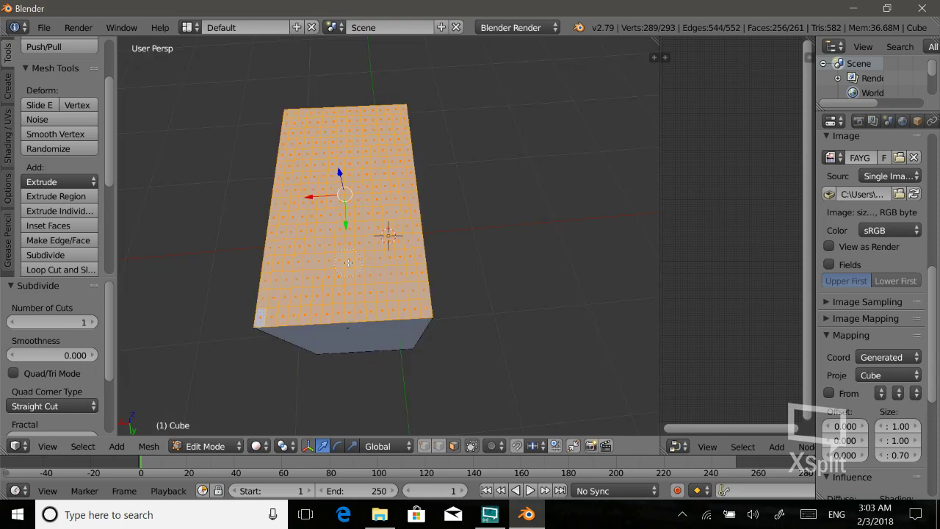
scroll(348, 264, down, 5)
scroll(348, 263, down, 3)
middle_click(349, 263)
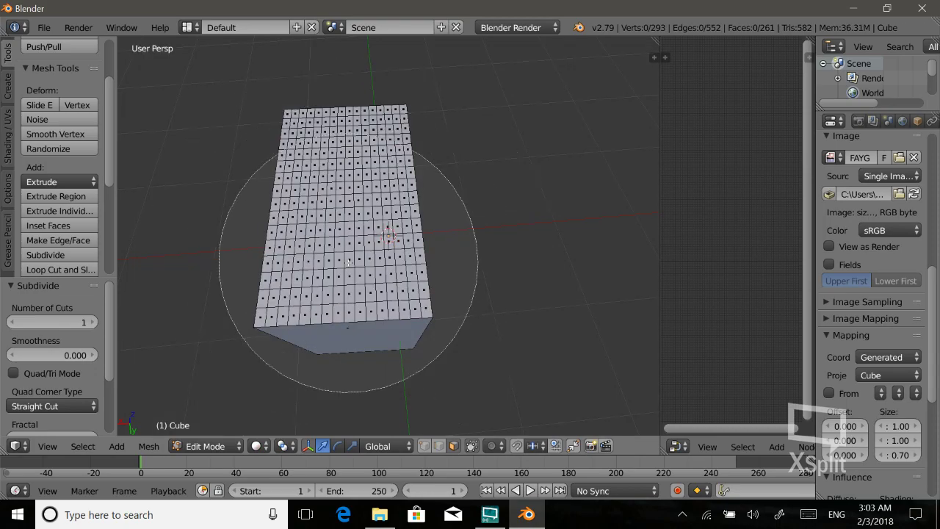
scroll(349, 263, up, 5)
key(Escape)
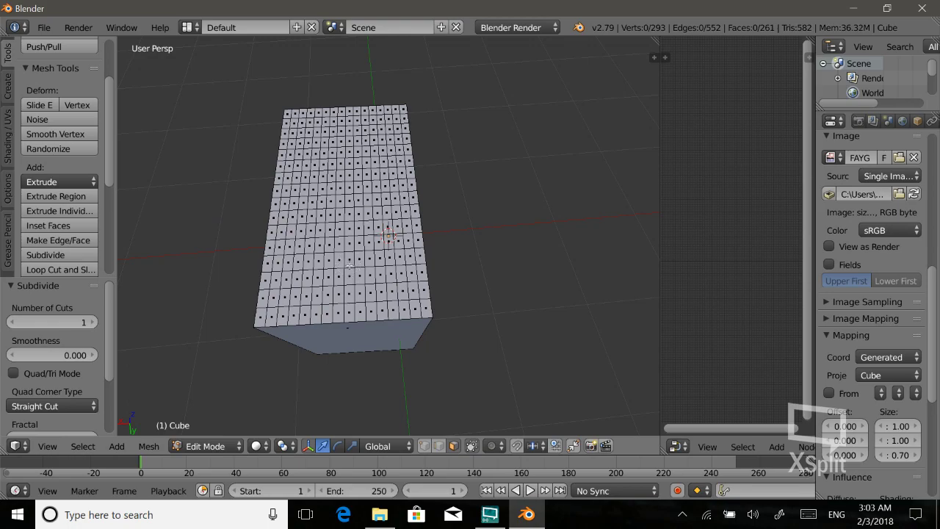
key(shift+z)
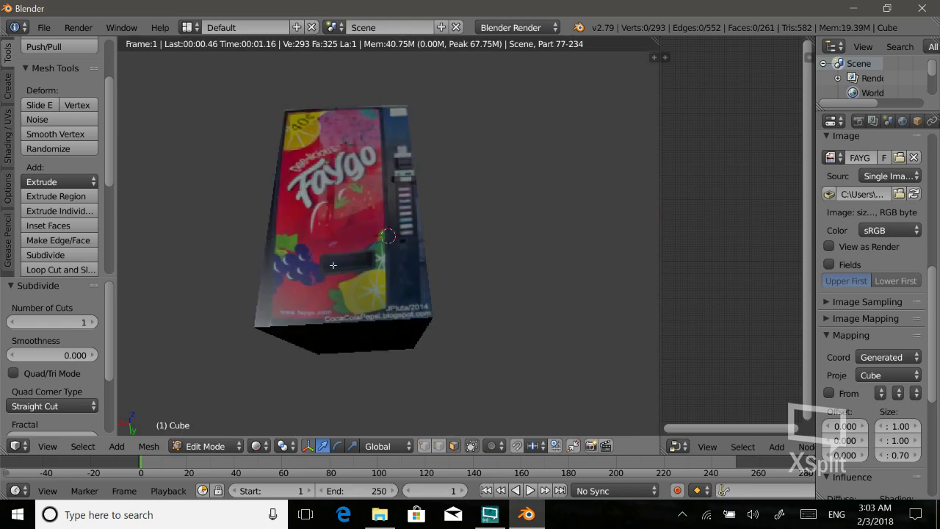
key(c)
scroll(333, 265, up, 5)
scroll(333, 265, up, 8)
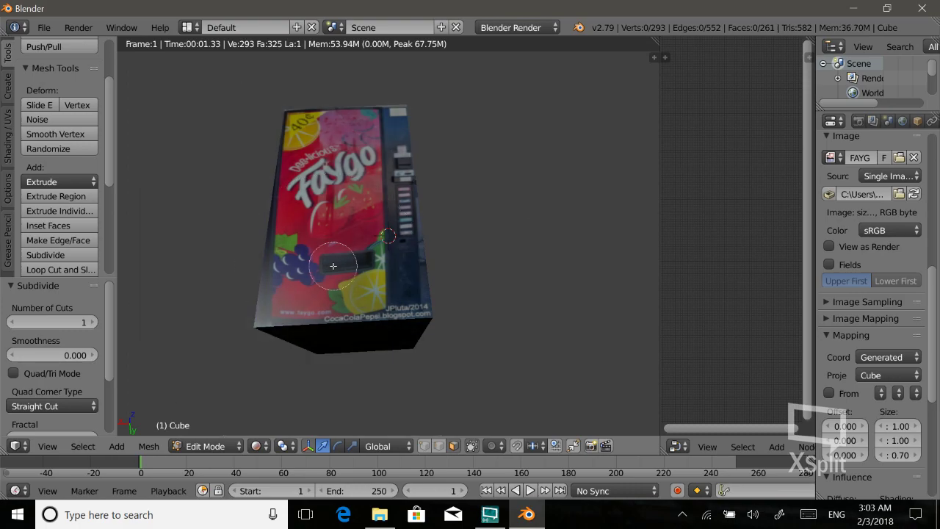
scroll(333, 266, up, 6)
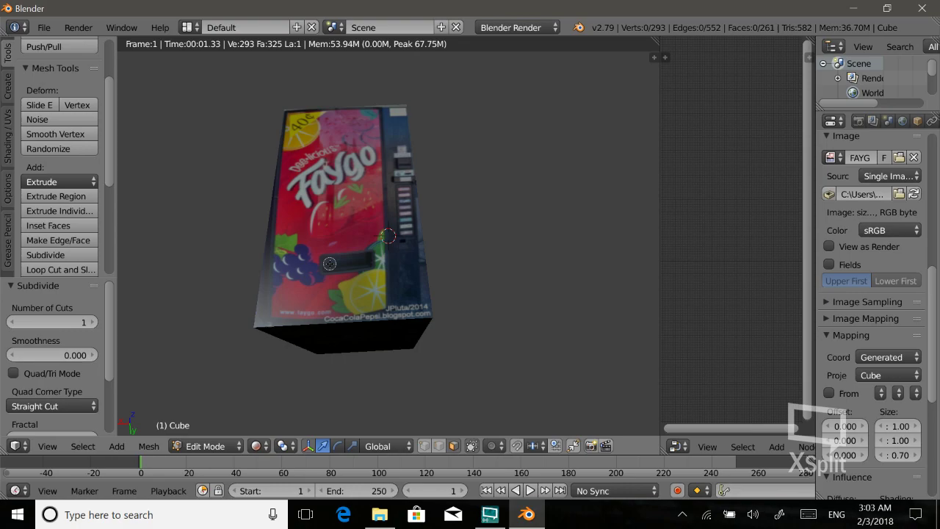
drag(330, 263, 361, 262)
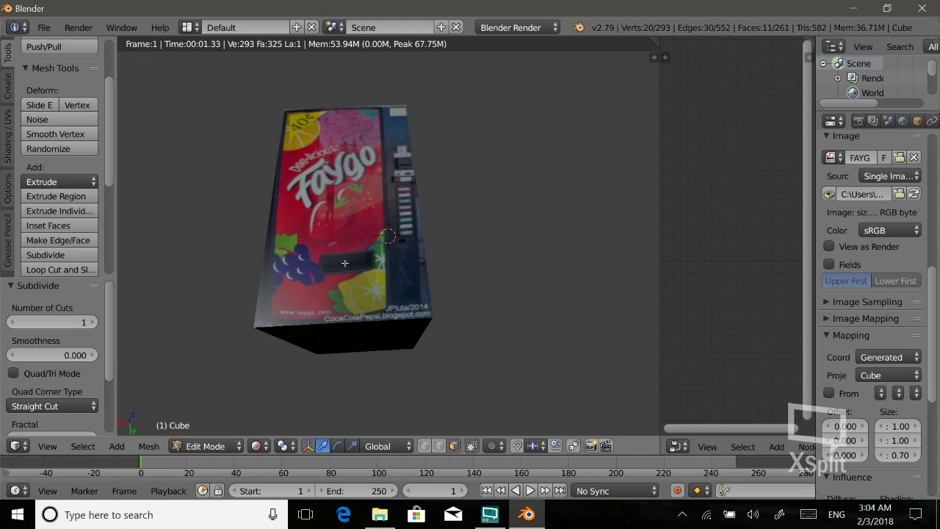
Extrude the dispenser-slot faces inward to -0.229, preview the texture, and exit Edit Mode.
key(shift+z)
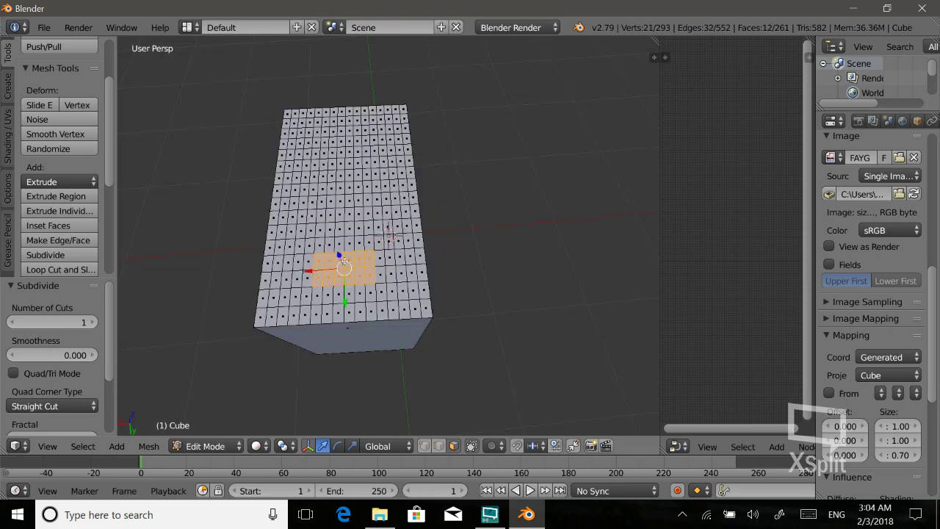
drag(340, 255, 341, 258)
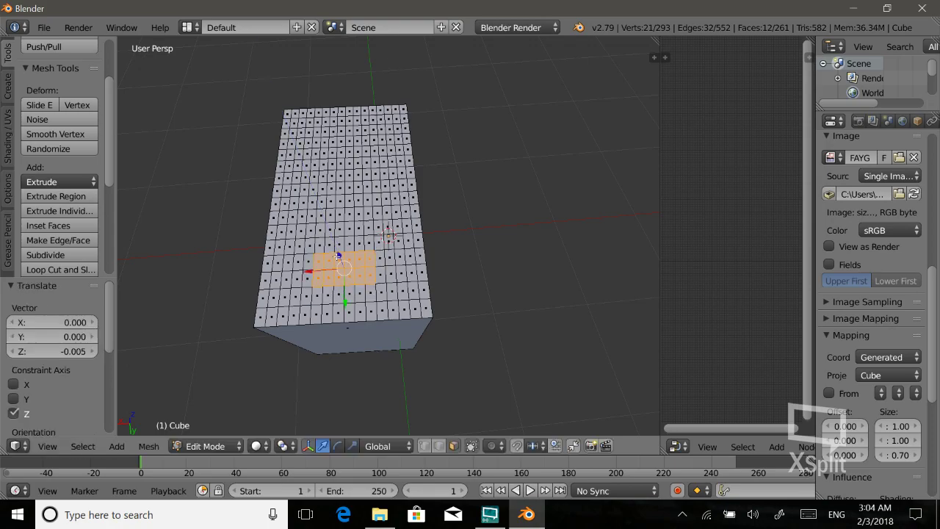
click(82, 196)
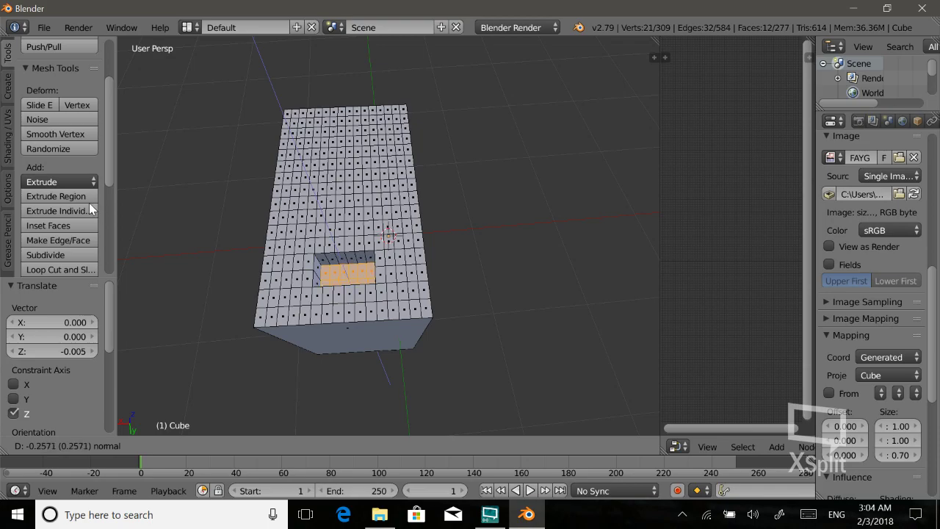
right_click(93, 209)
click(94, 211)
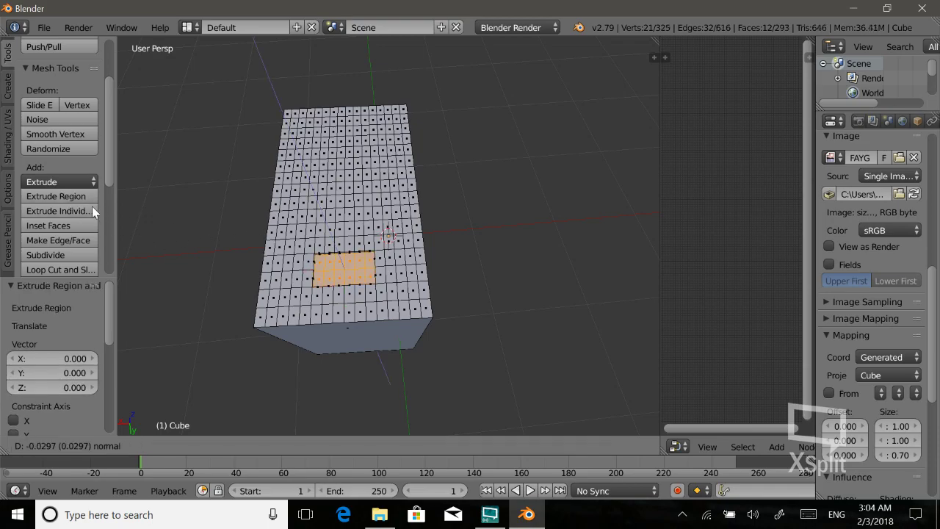
click(279, 271)
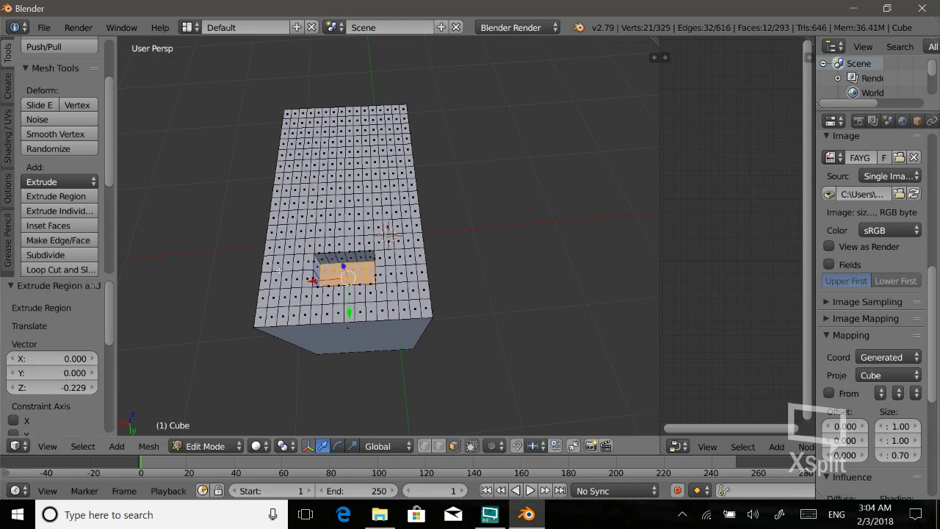
key(shift+z)
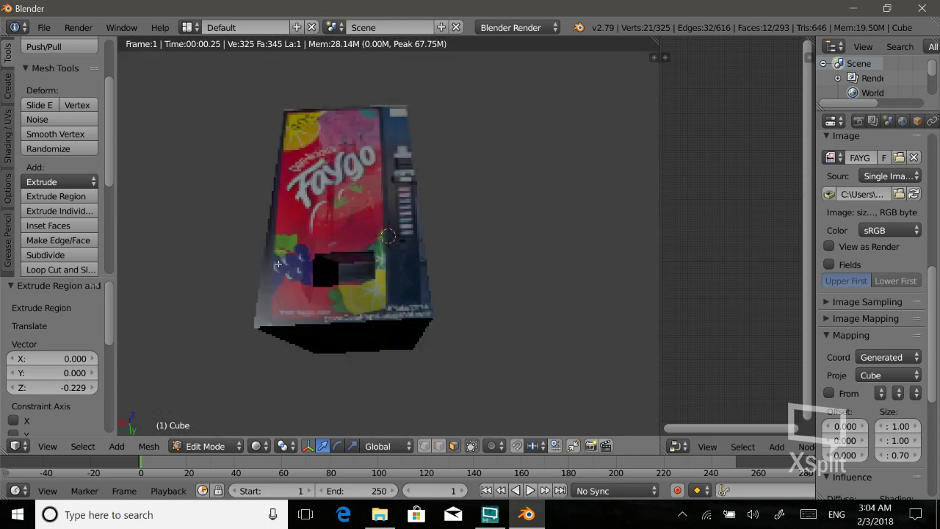
key(shift+z)
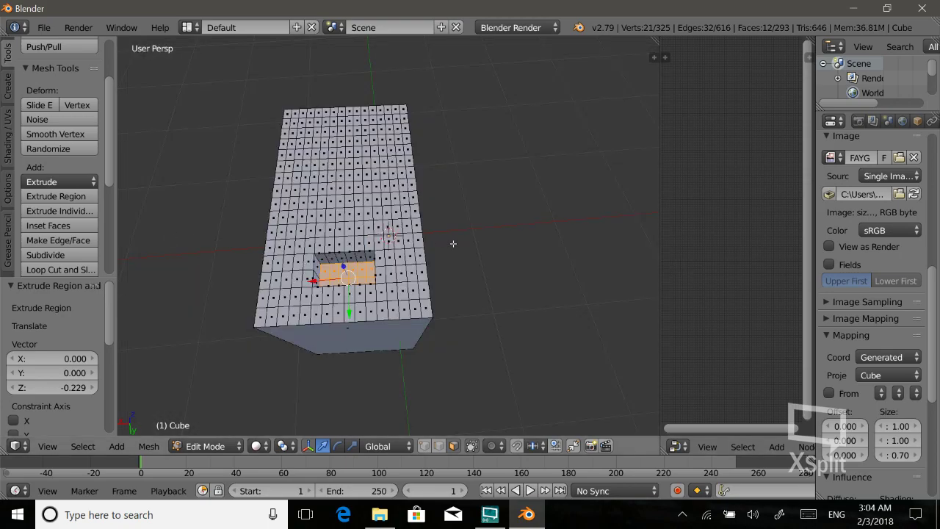
key(Tab)
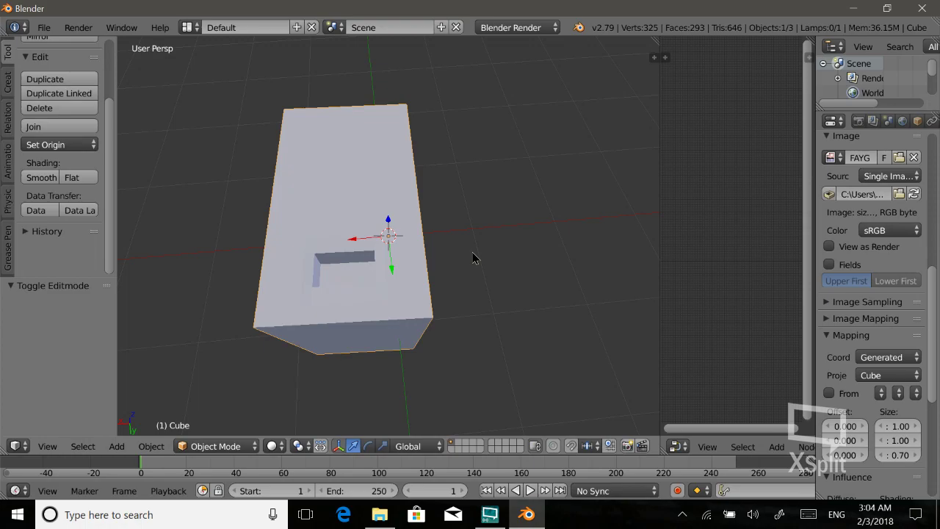
Rotate the box -74.3° about the X axis so it stands upright.
mouse_move(474, 257)
middle_down()
mouse_move(485, 277)
mouse_move(474, 224)
middle_up()
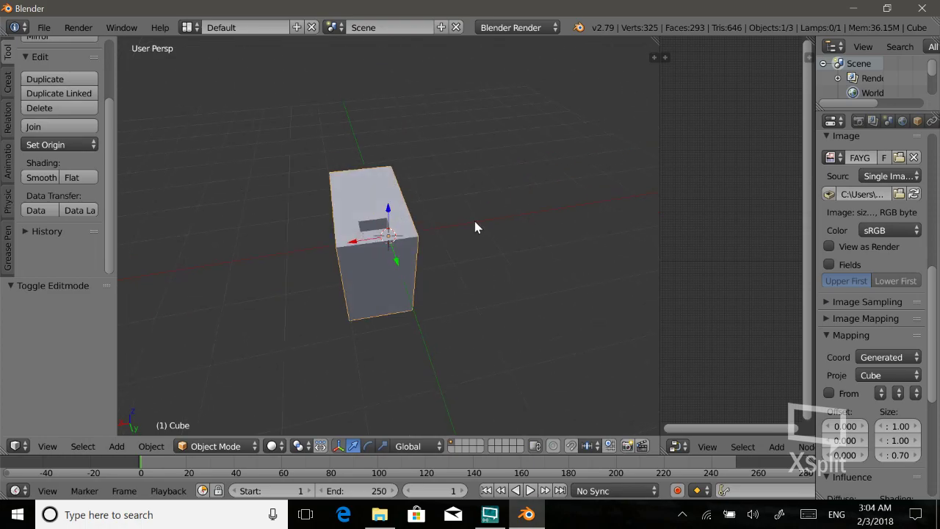
scroll(67, 90, up, 1)
scroll(67, 90, up, 2)
scroll(68, 88, up, 1)
click(68, 82)
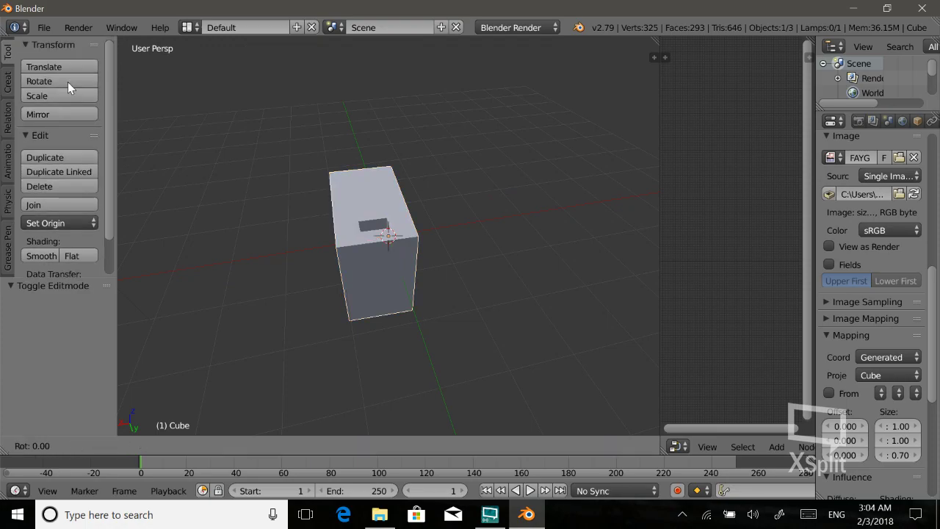
key(x)
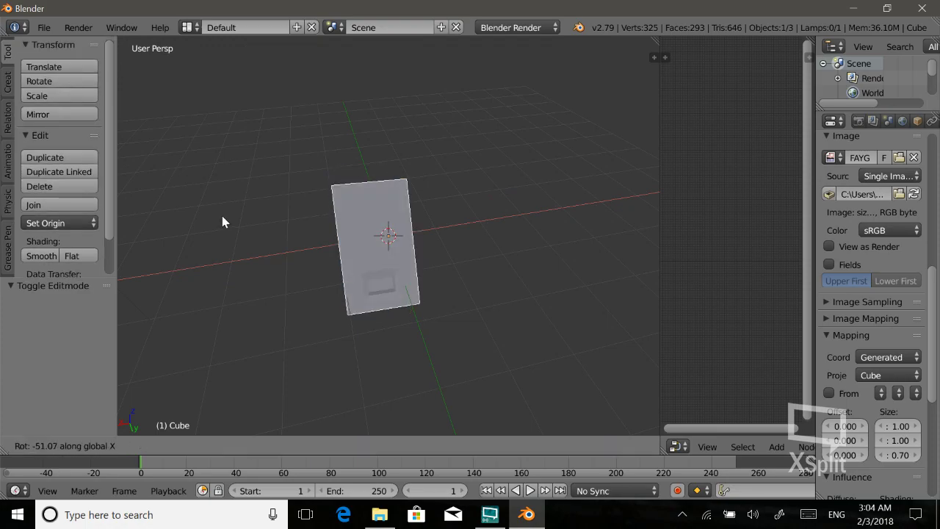
click(242, 154)
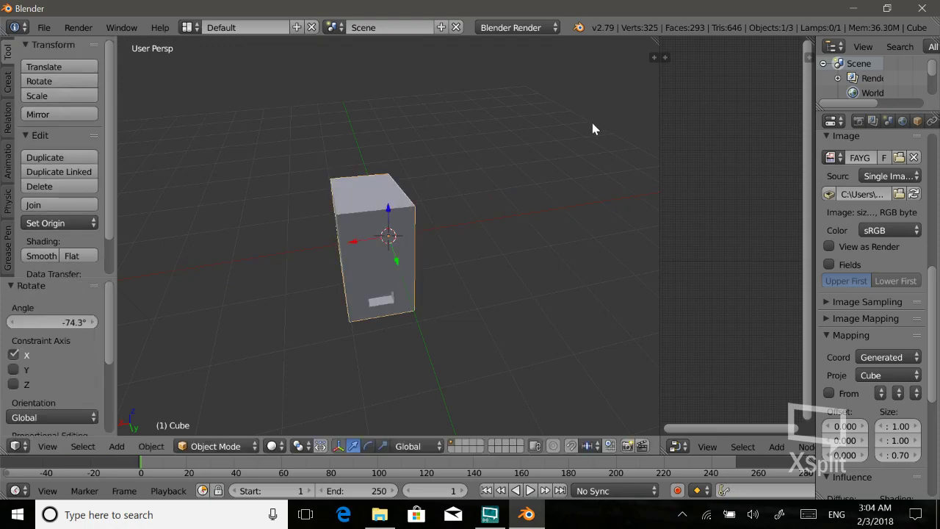
Move the lamp 7.896 along the Y axis.
middle_drag(523, 348, 520, 308)
scroll(519, 307, down, 1)
scroll(517, 307, down, 3)
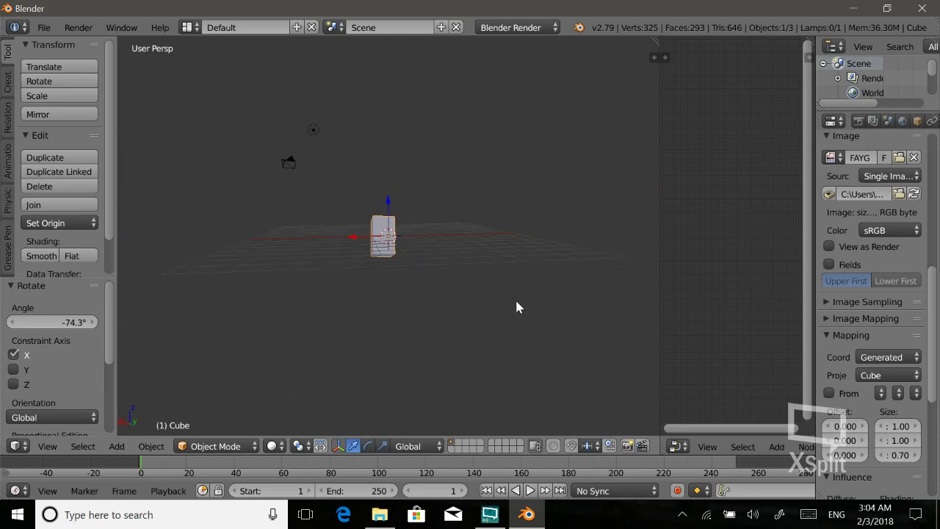
scroll(515, 298, down, 2)
right_click(361, 196)
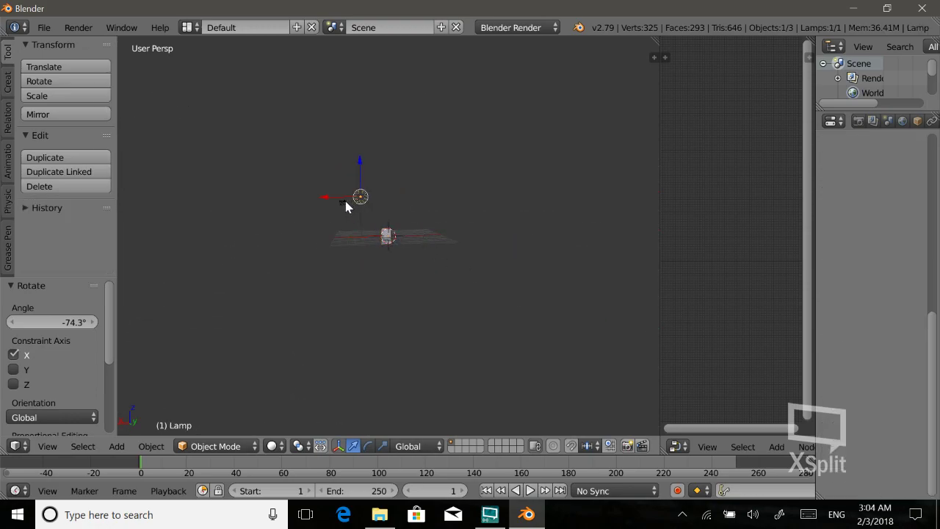
drag(385, 209, 435, 249)
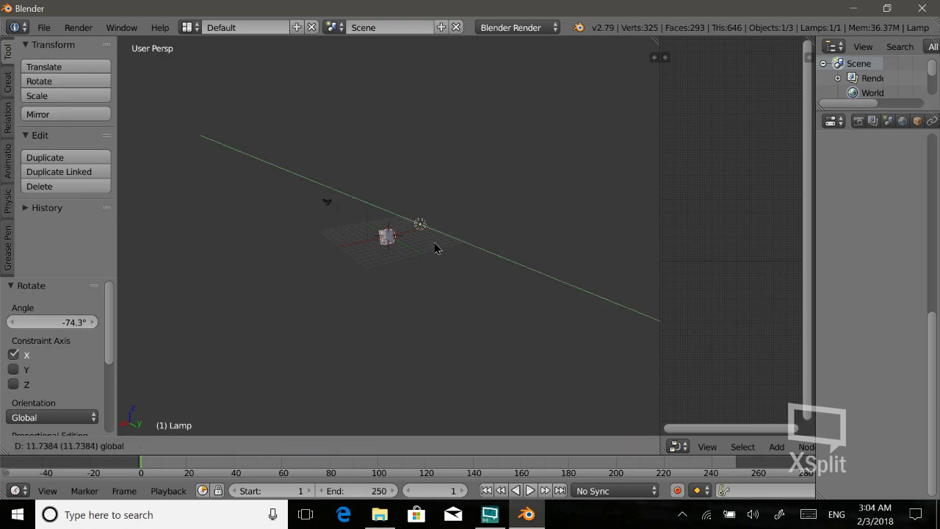
click(430, 239)
scroll(432, 237, up, 2)
scroll(433, 244, up, 3)
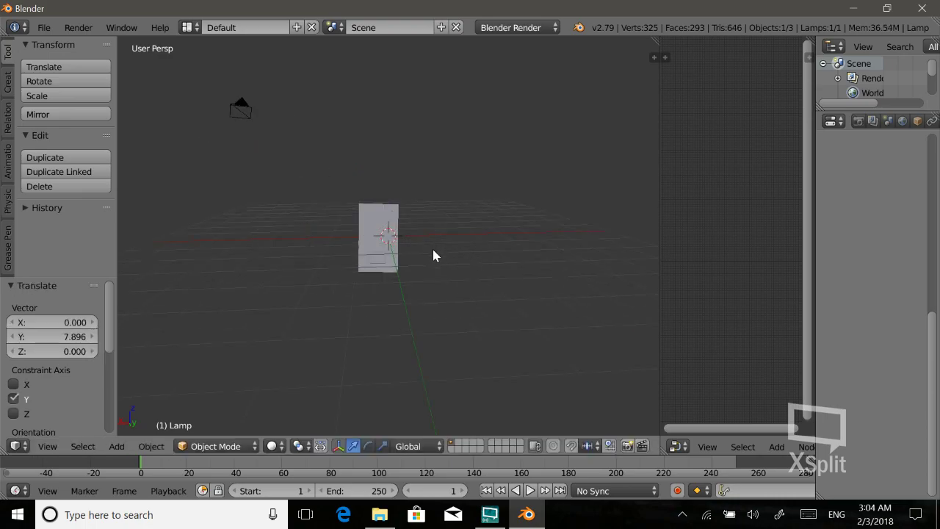
scroll(434, 250, up, 3)
Check the lit box in rendered preview from a new angle.
key(shift+z)
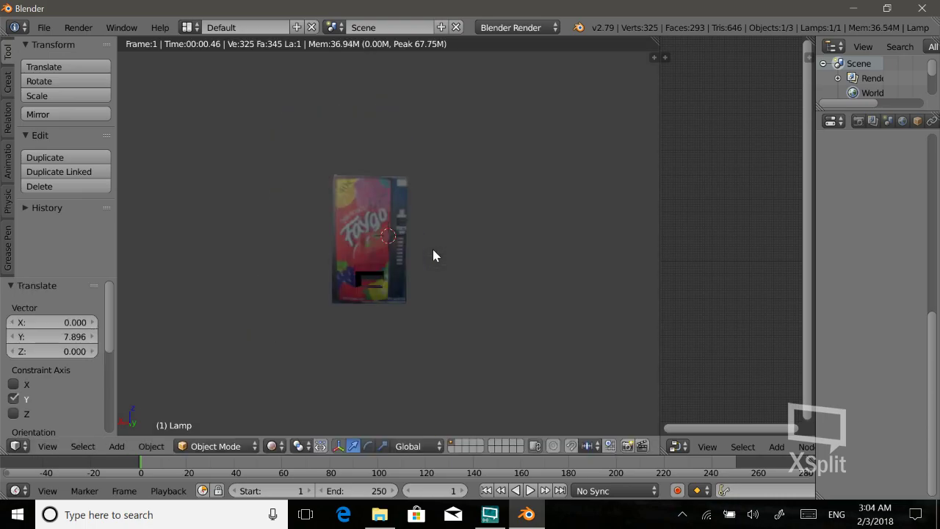
key(shift+z)
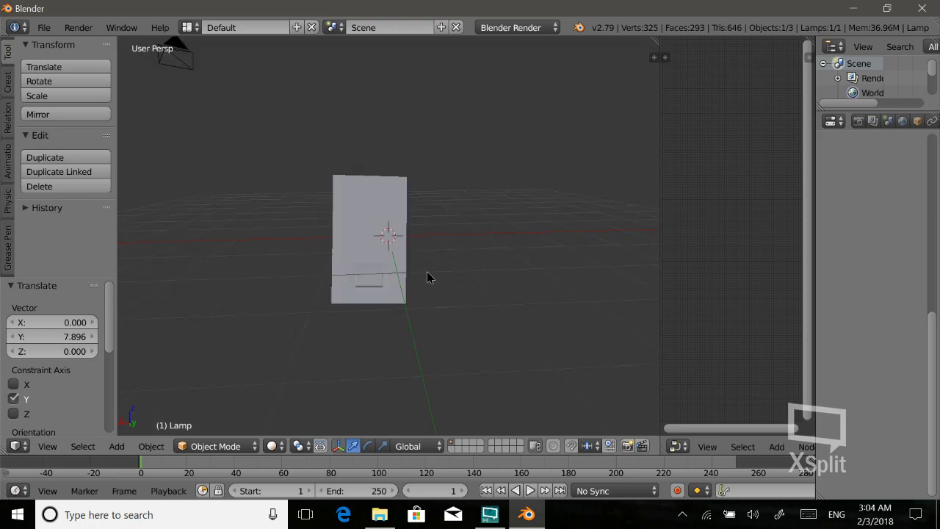
middle_drag(428, 273, 445, 288)
key(shift+z)
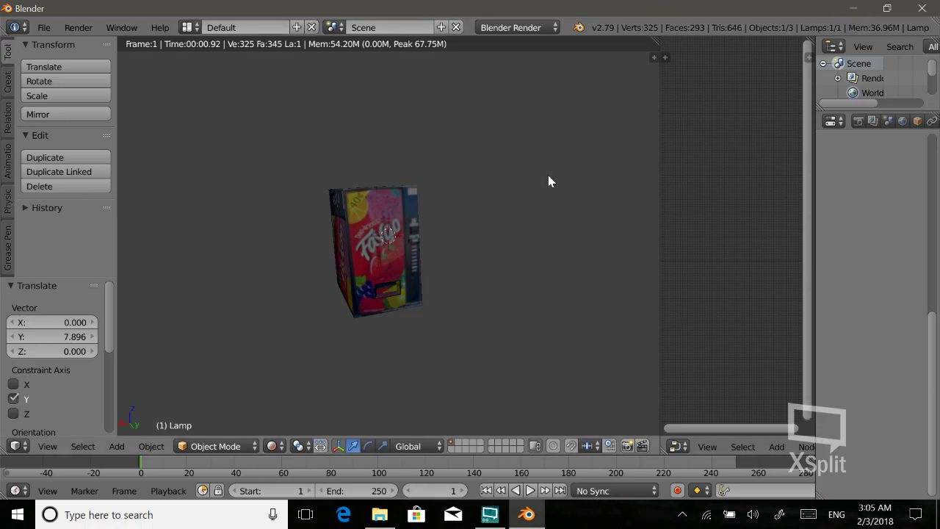
Minimise the Blender window to reveal the desktop.
click(854, 9)
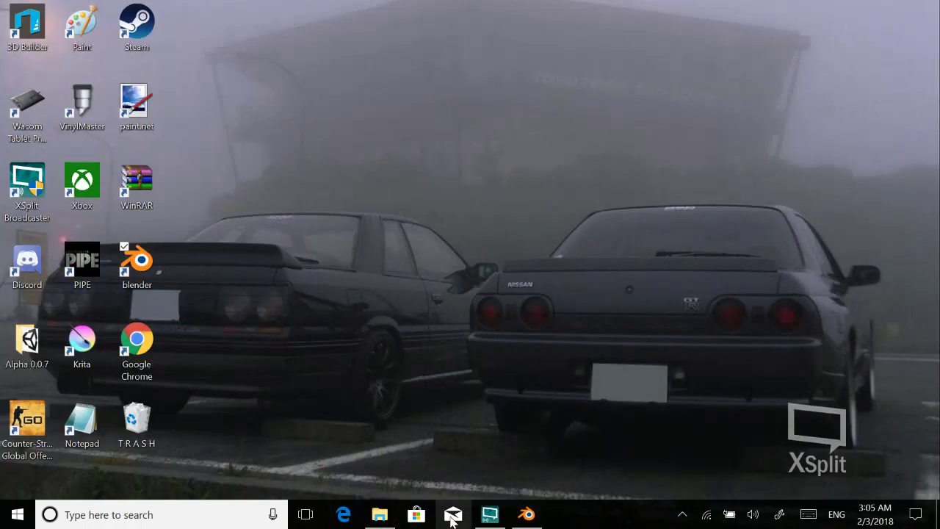